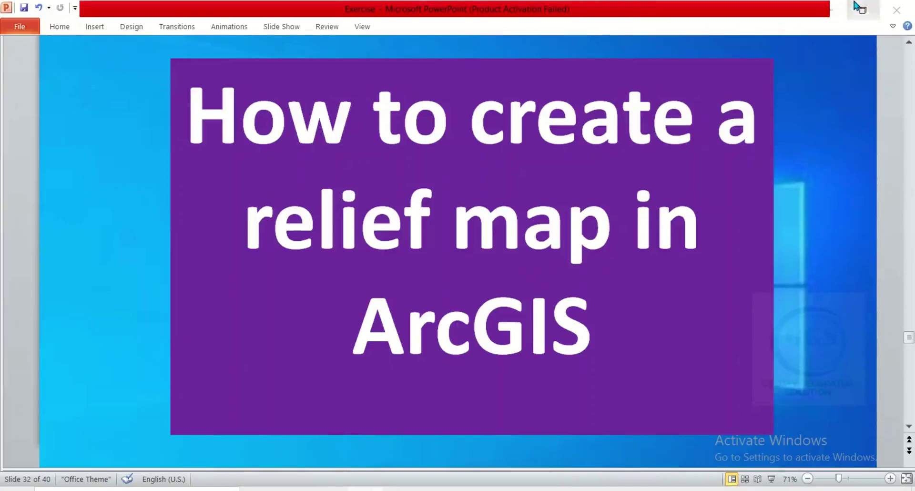
{"action": "left_click", "coordinate": [830, 8]}
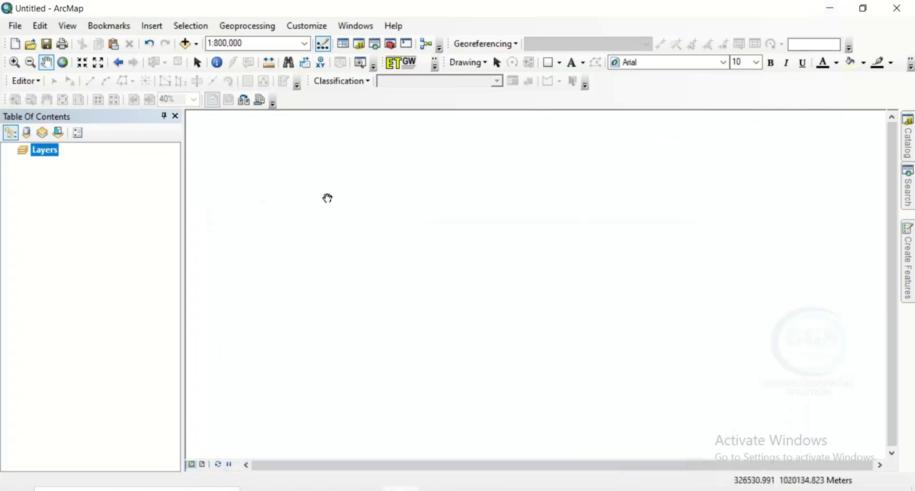
{"action": "left_click", "coordinate": [198, 64]}
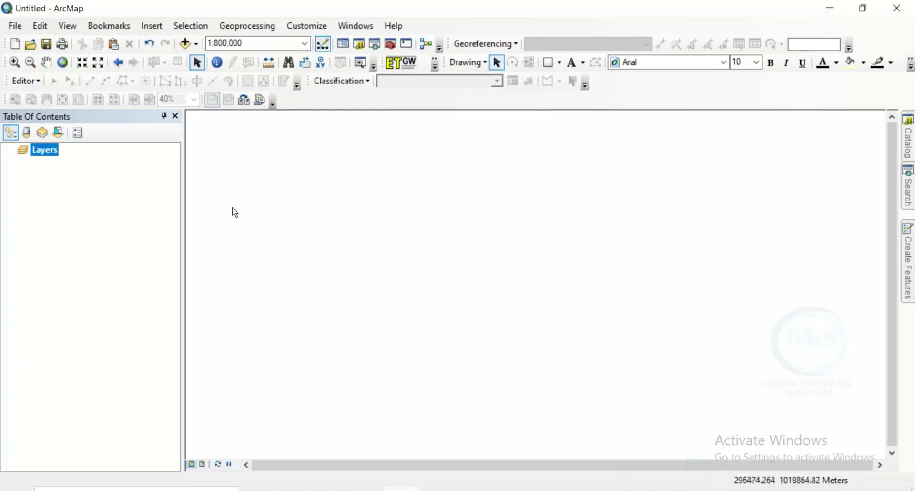
{"action": "left_click", "coordinate": [188, 46]}
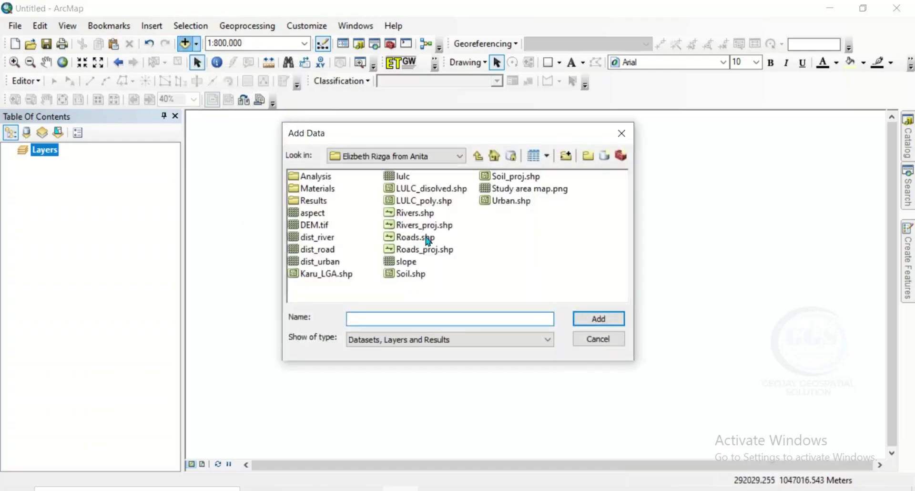
{"action": "left_click", "coordinate": [316, 228]}
{"action": "left_click", "coordinate": [326, 276], "text": "ctrl"}
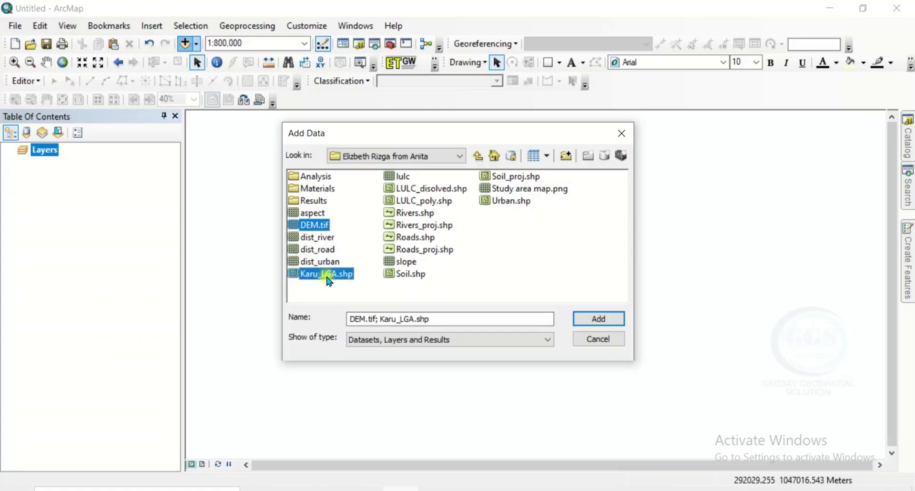
{"action": "left_click", "coordinate": [598, 319]}
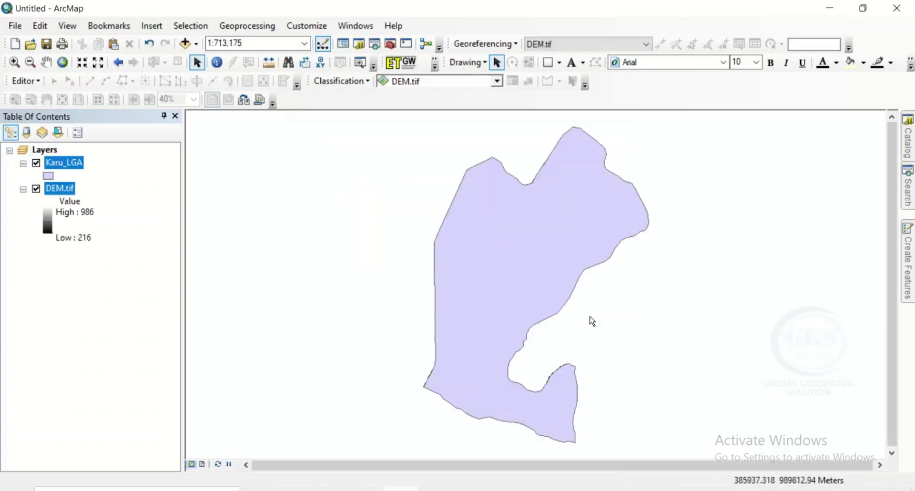
Symbolize the Karu_LGA layer with the Hollow style, an outline width of 2 and a red outline color.
{"action": "left_click", "coordinate": [49, 177]}
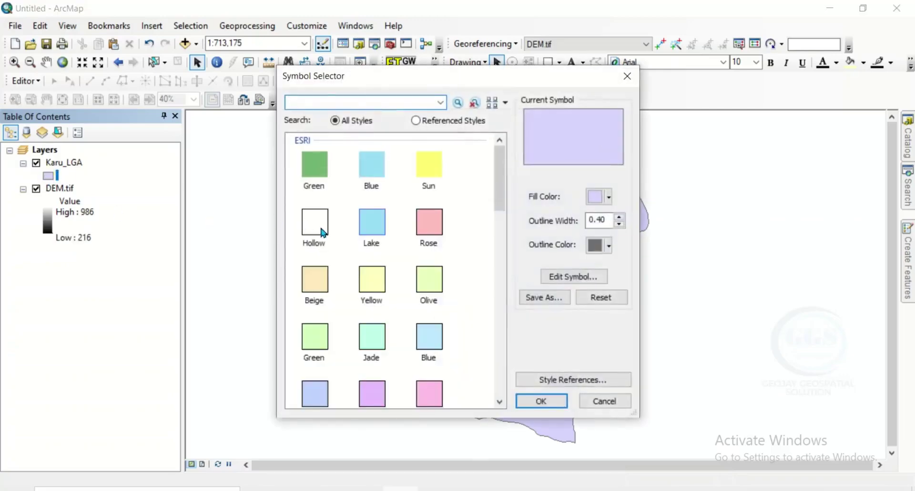
{"action": "left_click", "coordinate": [320, 230]}
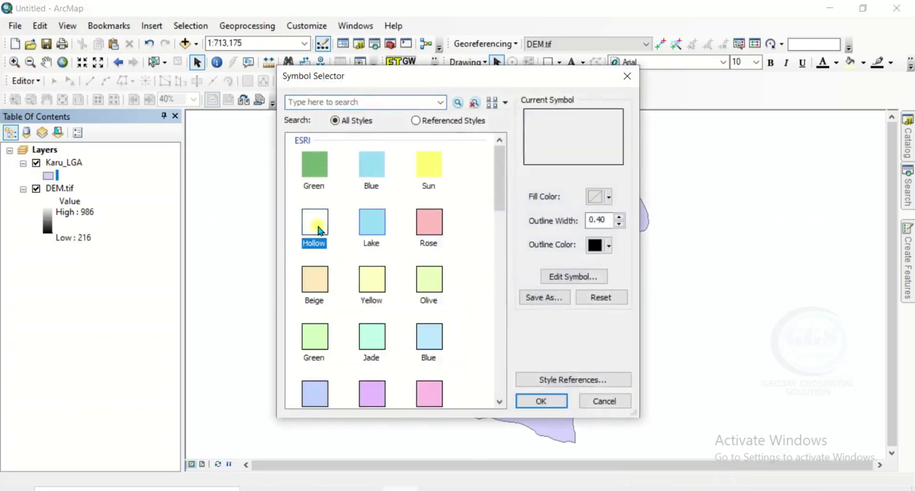
{"action": "left_click", "coordinate": [619, 217]}
{"action": "left_click", "coordinate": [619, 217]}
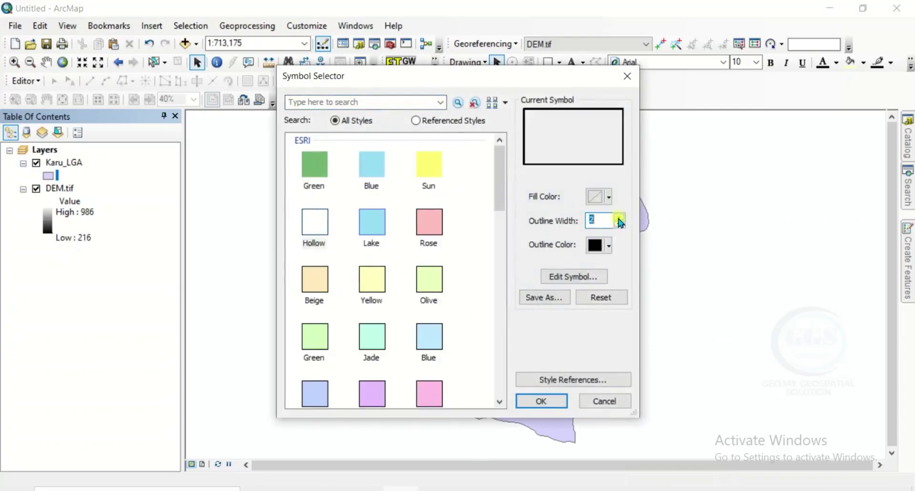
{"action": "left_click", "coordinate": [609, 247]}
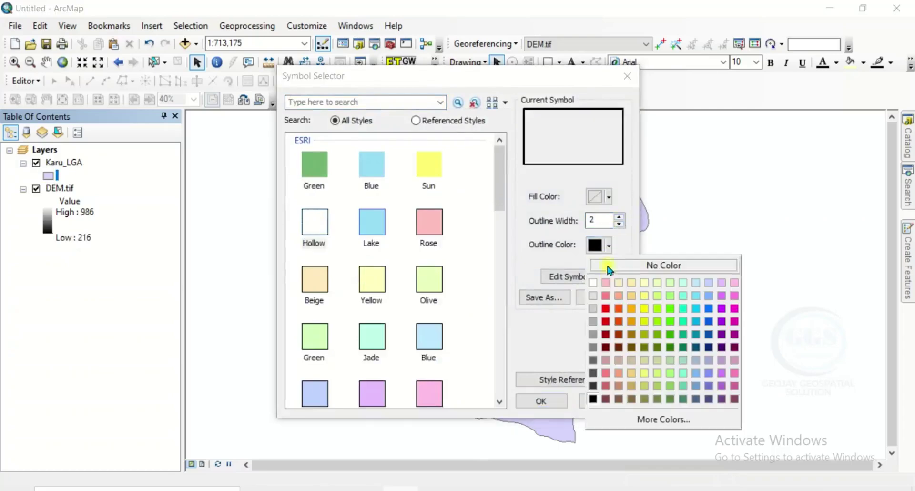
{"action": "left_click", "coordinate": [607, 312]}
{"action": "left_click", "coordinate": [541, 401]}
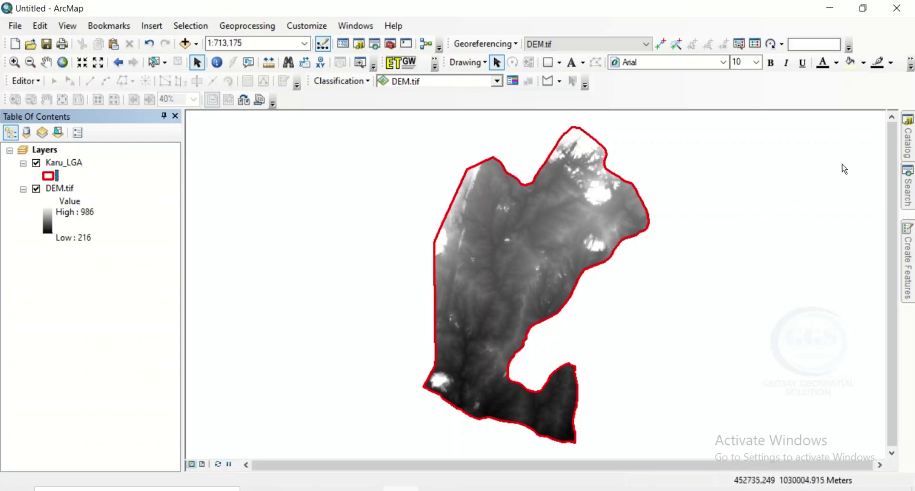
Search for "CREATE FISHNET" and open the Create Fishnet (Data Management) tool.
{"action": "left_click", "coordinate": [910, 190]}
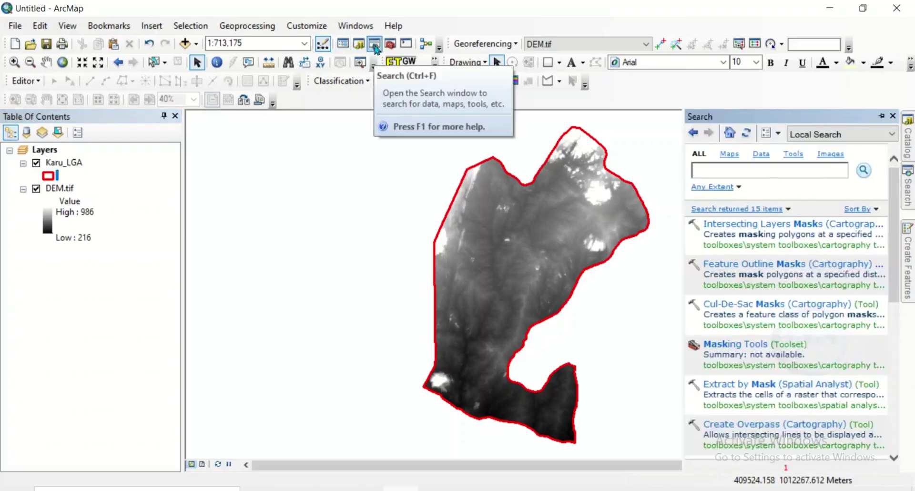
{"action": "left_click", "coordinate": [711, 167]}
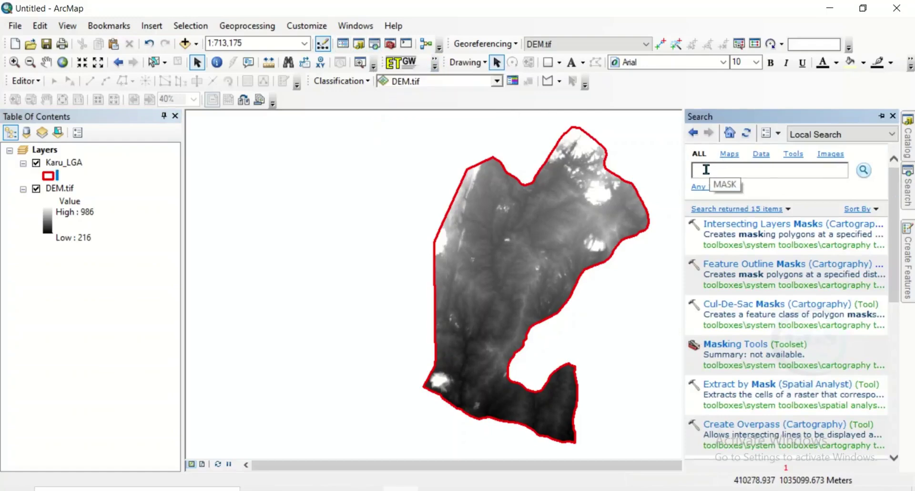
{"action": "type", "text": "CREATE FIS"}
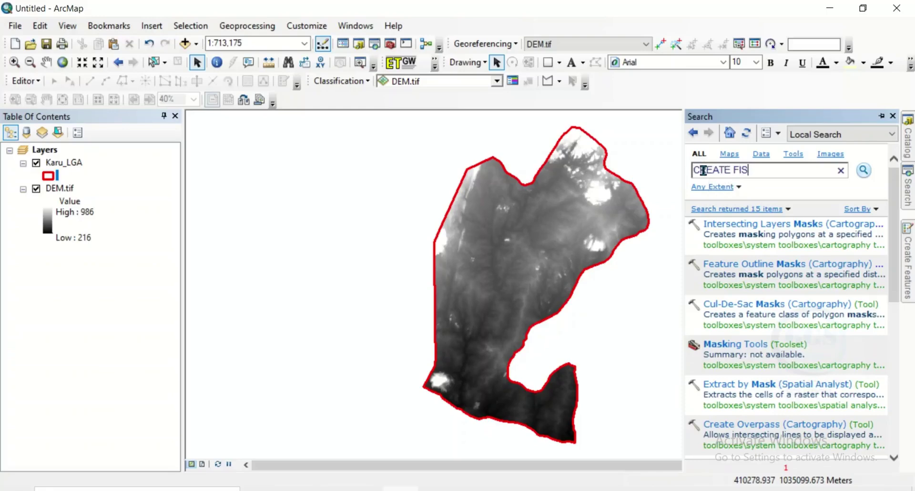
{"action": "type", "text": "HNET"}
{"action": "left_click", "coordinate": [863, 172]}
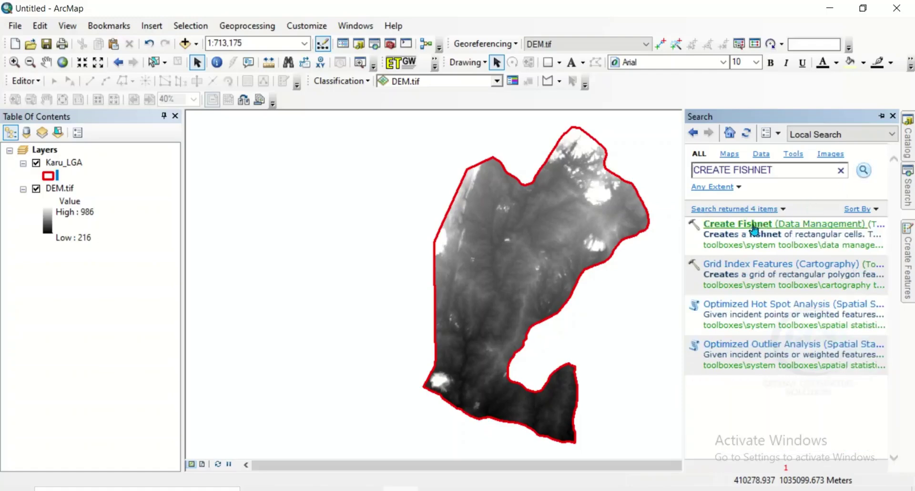
{"action": "left_click", "coordinate": [804, 224]}
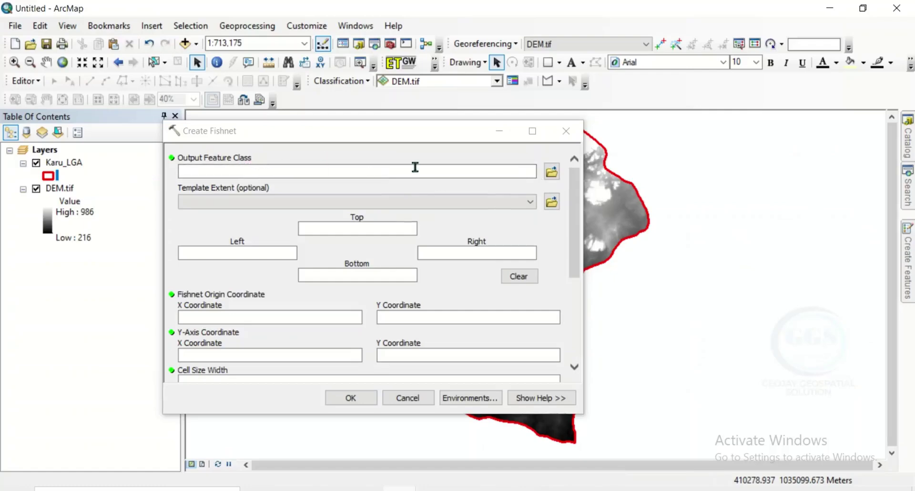
Set the fishnet's output feature class to GRID in the Tutorial folder and its template extent to match the DEM.tif layer.
{"action": "left_click", "coordinate": [551, 172]}
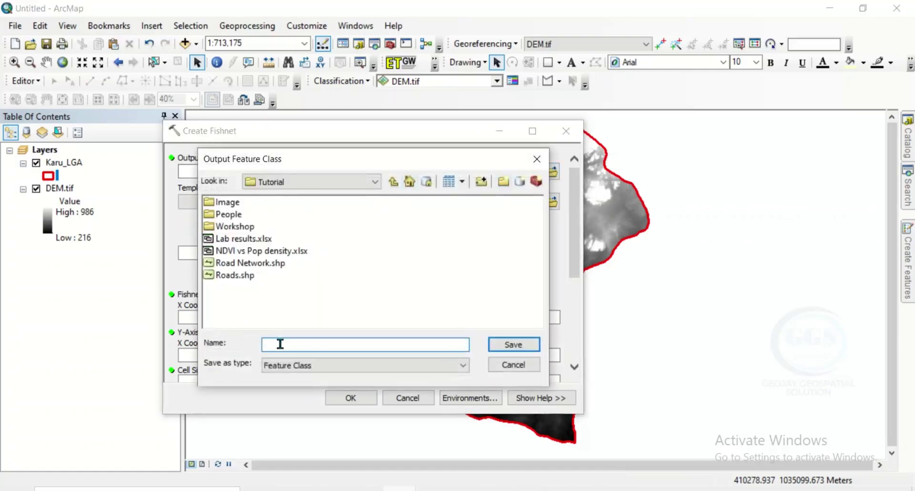
{"action": "type", "text": "GRID"}
{"action": "left_click", "coordinate": [493, 344]}
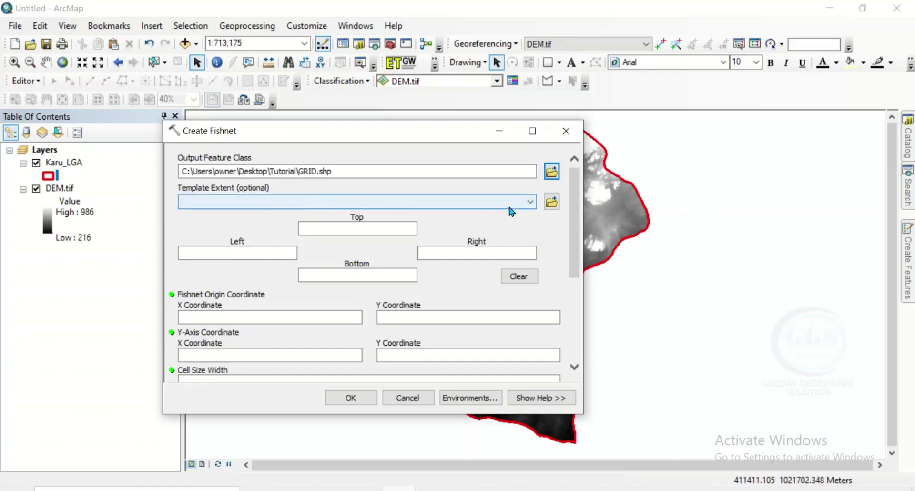
{"action": "left_click", "coordinate": [525, 202]}
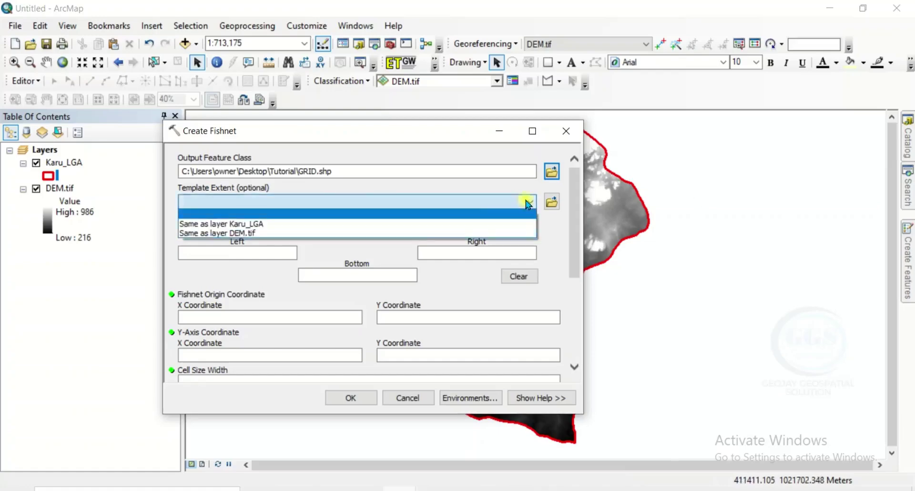
{"action": "left_click", "coordinate": [241, 233]}
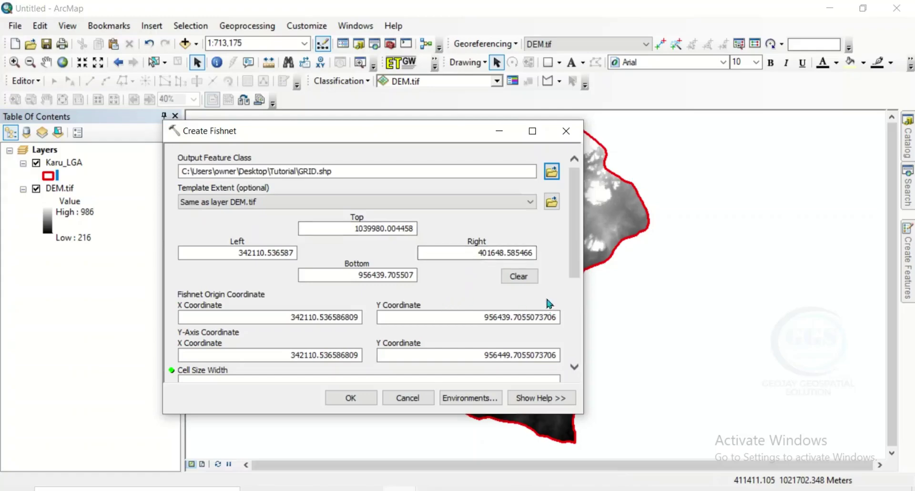
Set the fishnet's cell size width and height to 3000, with 50 rows and 50 columns.
{"action": "scroll", "coordinate": [574, 285], "scroll_direction": "down", "scroll_amount": 3}
{"action": "left_click", "coordinate": [528, 274]}
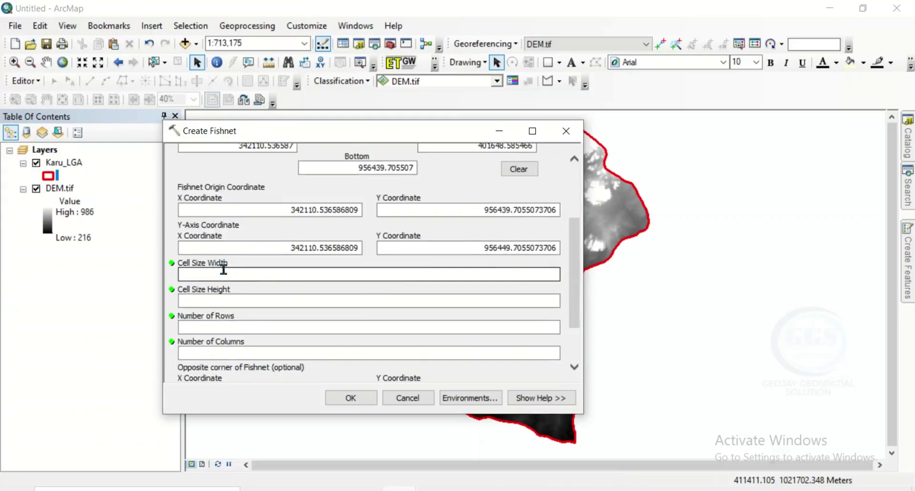
{"action": "left_click", "coordinate": [390, 272]}
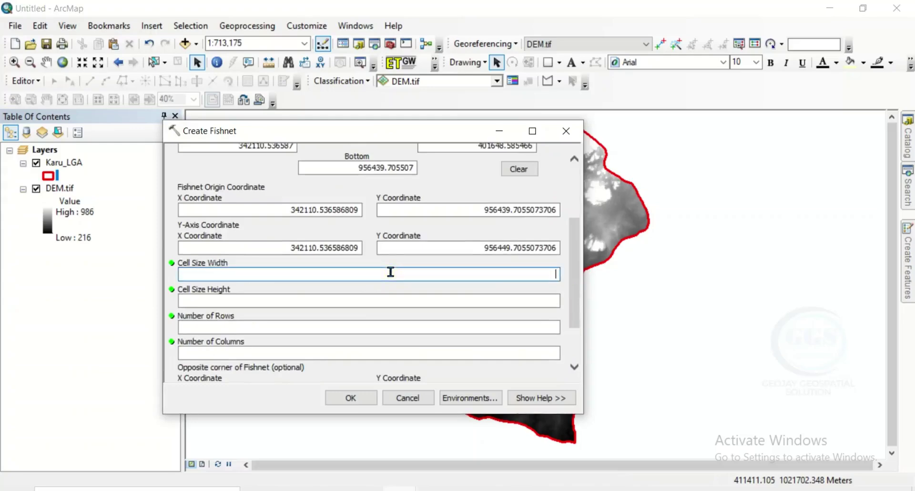
{"action": "type", "text": "3000"}
{"action": "left_click", "coordinate": [536, 299]}
{"action": "type", "text": "3000"}
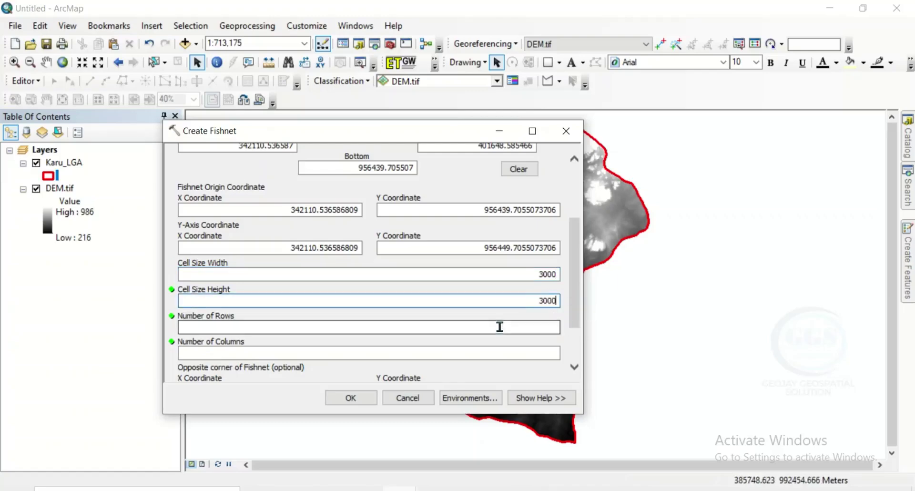
{"action": "left_click", "coordinate": [543, 326]}
{"action": "type", "text": "50"}
{"action": "left_click", "coordinate": [550, 353]}
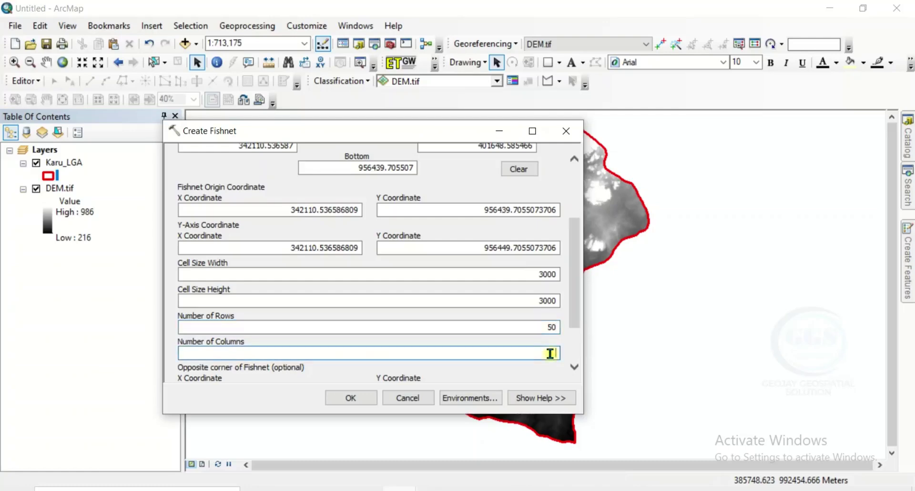
{"action": "type", "text": "50"}
Set the fishnet's geometry type to POLYGON, keeping label point creation on, and run the tool.
{"action": "scroll", "coordinate": [574, 341], "scroll_direction": "down", "scroll_amount": 1}
{"action": "scroll", "coordinate": [574, 342], "scroll_direction": "down", "scroll_amount": 1}
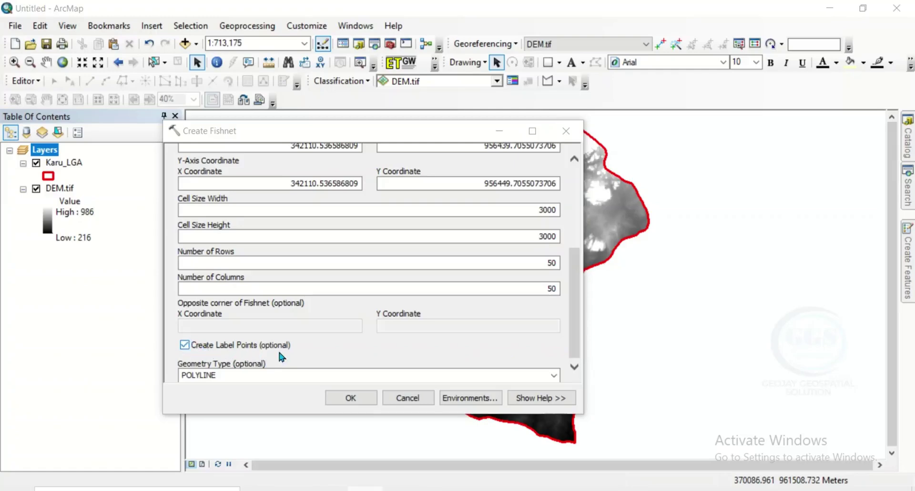
{"action": "left_click", "coordinate": [553, 376]}
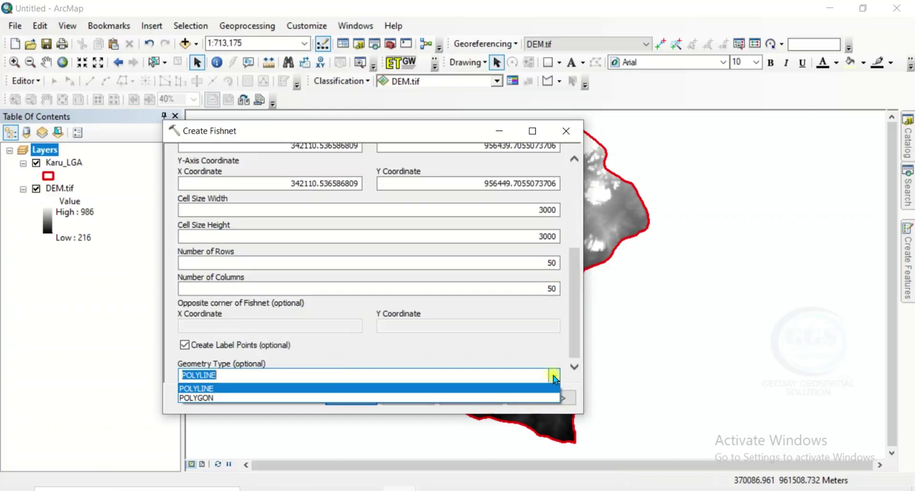
{"action": "left_click", "coordinate": [210, 398]}
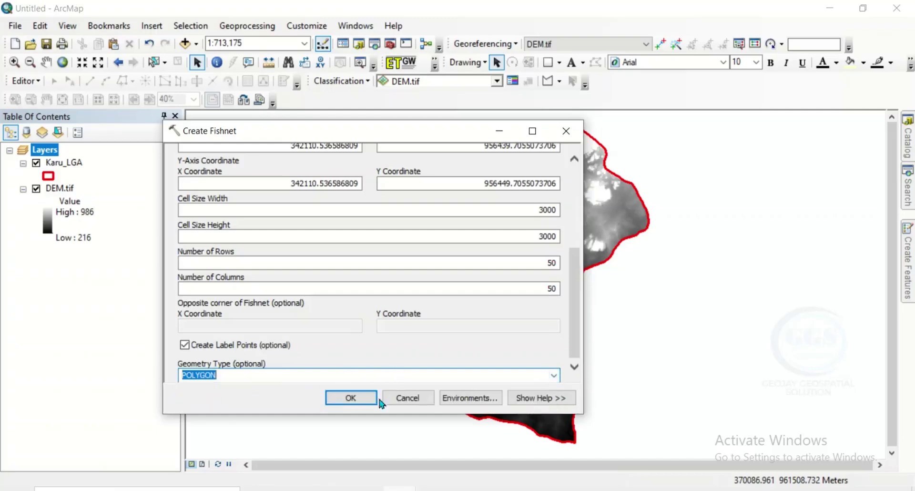
{"action": "left_click", "coordinate": [352, 400]}
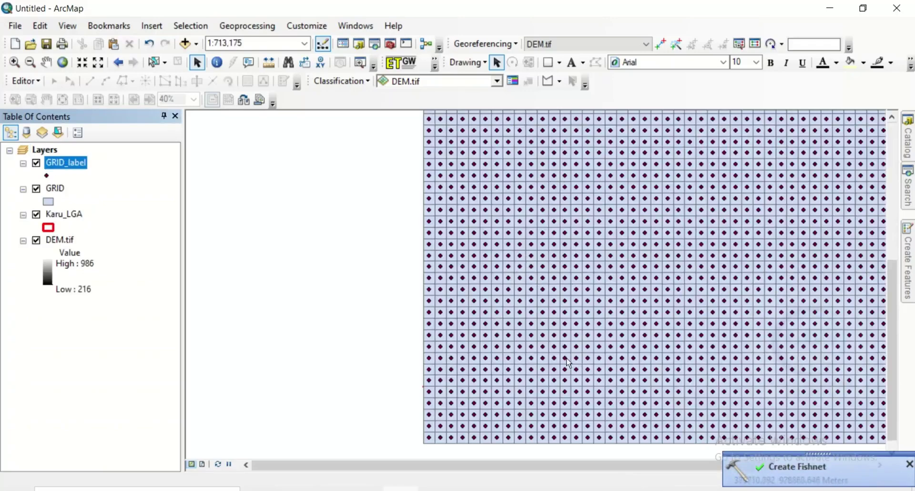
Symbolize the GRID layer with the Hollow style and an outline width of 1, and turn off its visibility.
{"action": "left_click", "coordinate": [47, 201]}
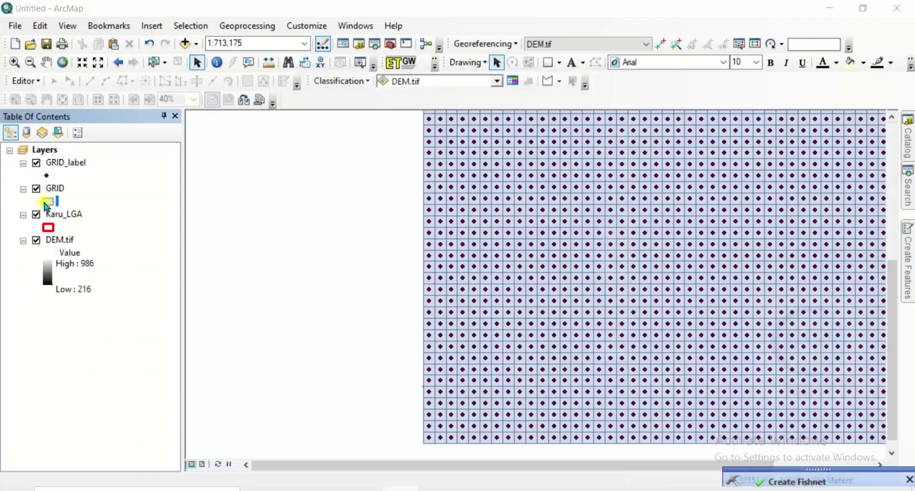
{"action": "left_click", "coordinate": [320, 224]}
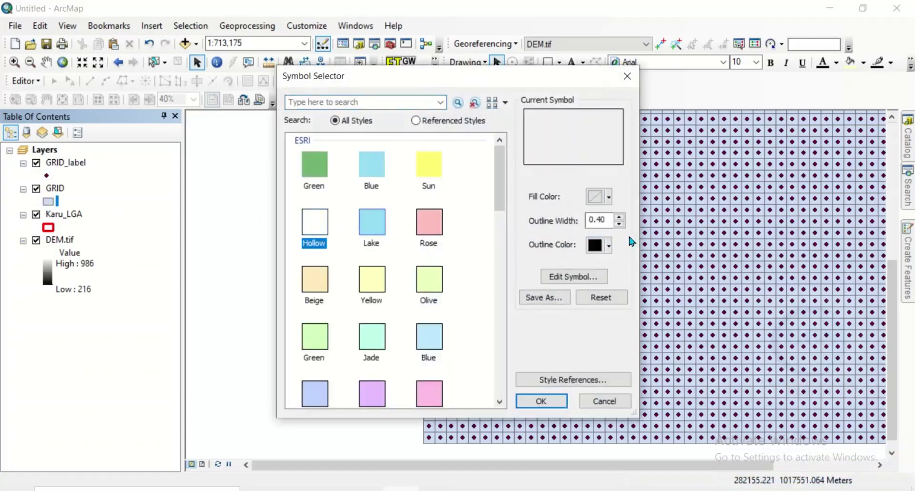
{"action": "left_click", "coordinate": [619, 220]}
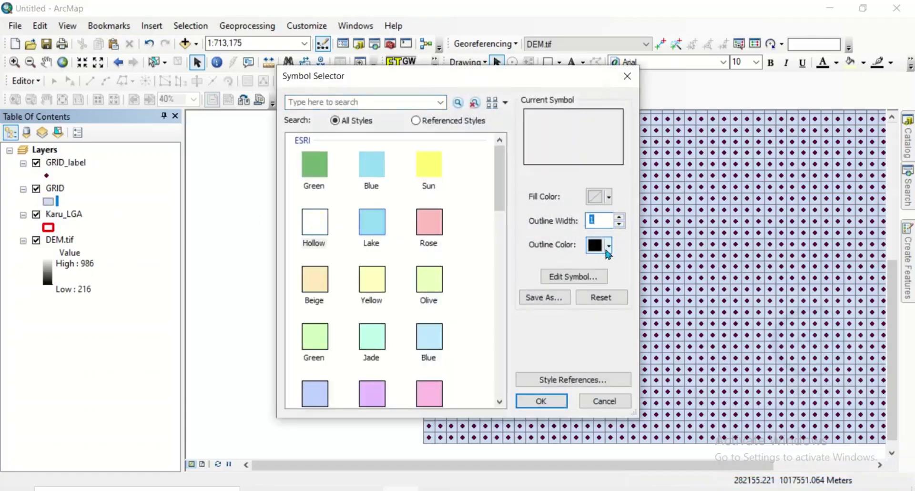
{"action": "left_click", "coordinate": [549, 399]}
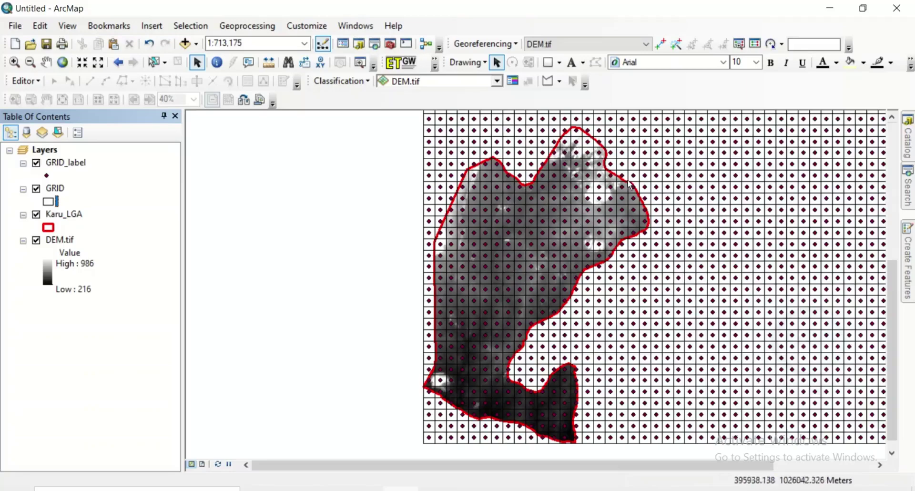
{"action": "left_click", "coordinate": [36, 189]}
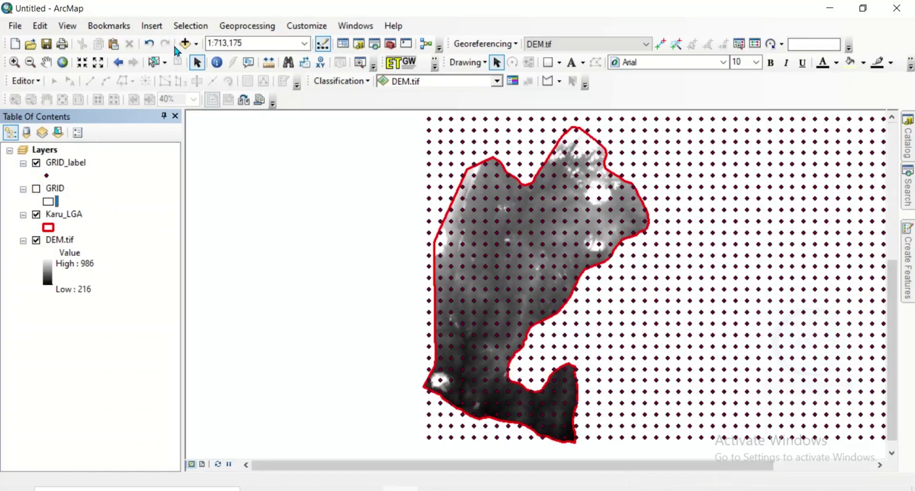
Select by location the GRID_label points that intersect the Karu_LGA layer.
{"action": "left_click", "coordinate": [203, 29]}
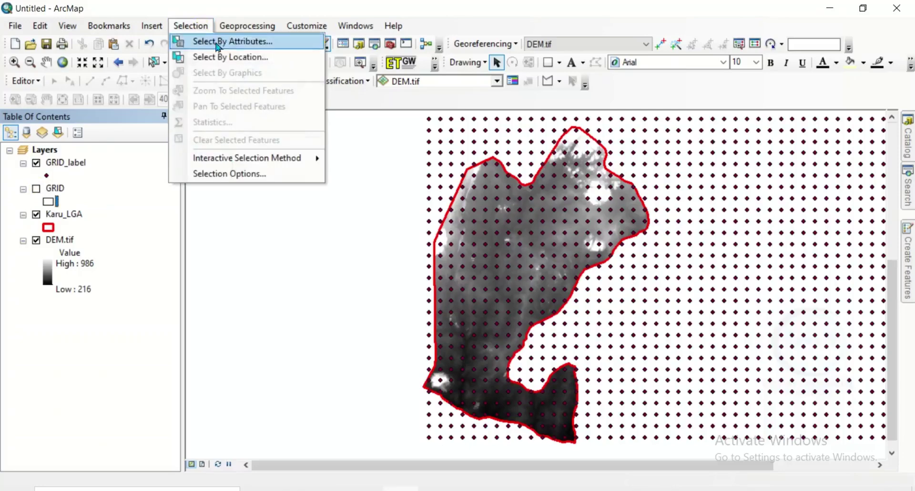
{"action": "left_click", "coordinate": [223, 58]}
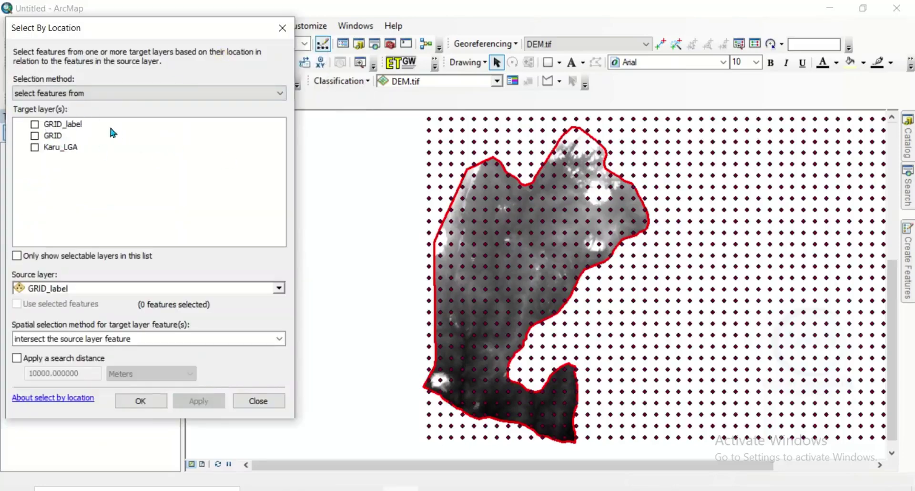
{"action": "left_click_drag", "start_coordinate": [162, 35], "coordinate": [314, 47]}
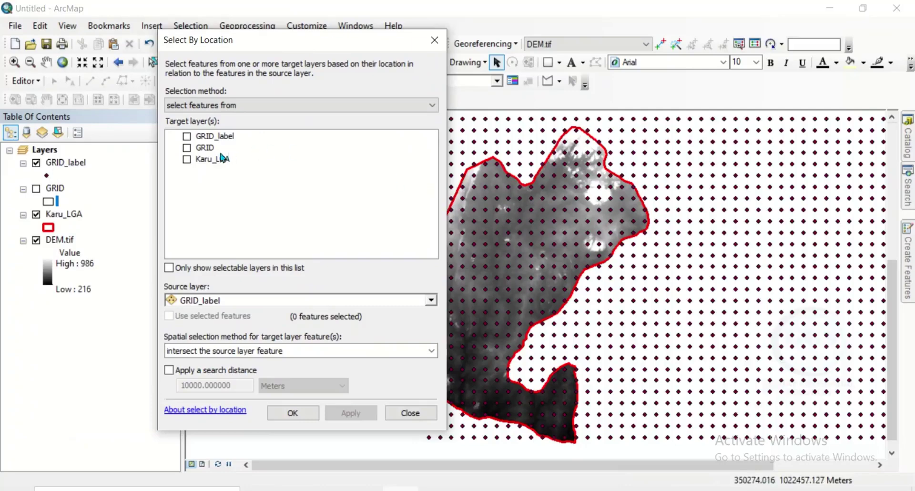
{"action": "left_click", "coordinate": [187, 137]}
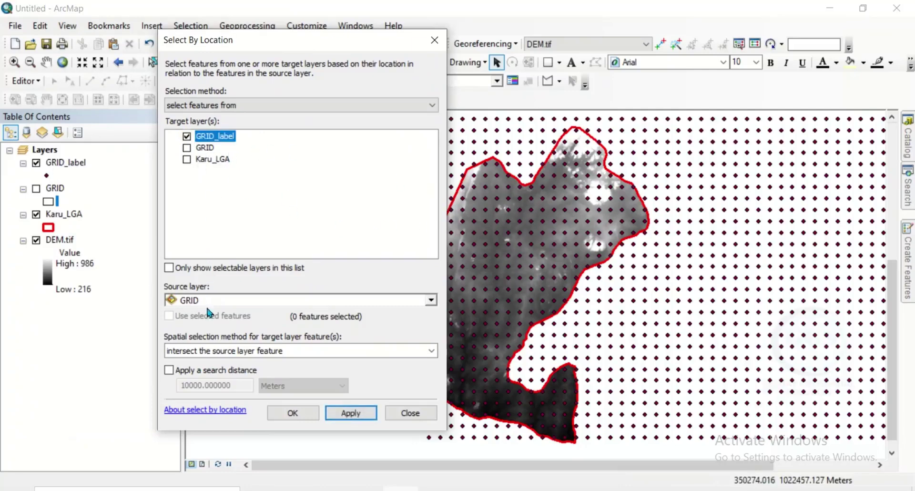
{"action": "left_click", "coordinate": [430, 300]}
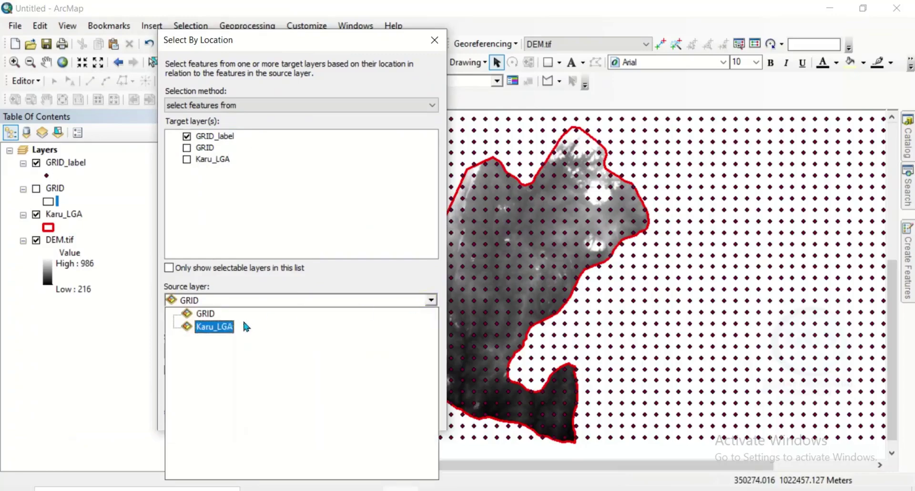
{"action": "left_click", "coordinate": [220, 328]}
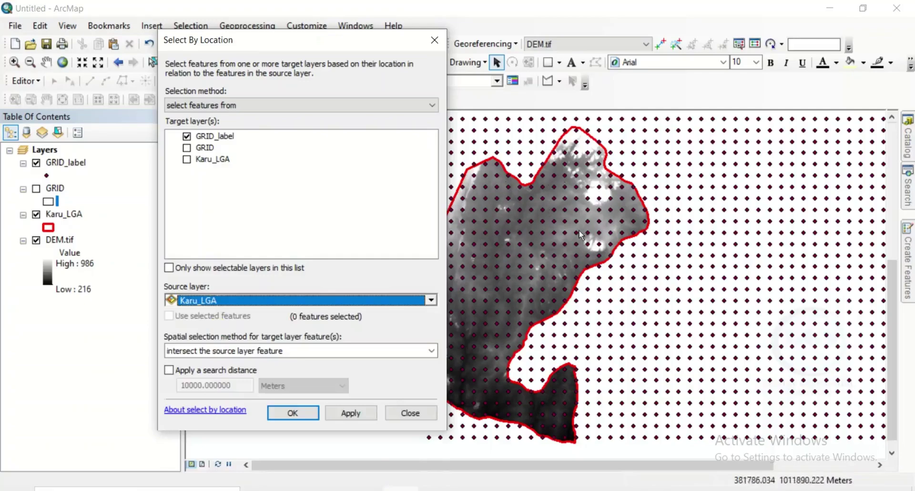
{"action": "left_click", "coordinate": [364, 418]}
{"action": "left_click_drag", "start_coordinate": [381, 48], "coordinate": [292, 58]}
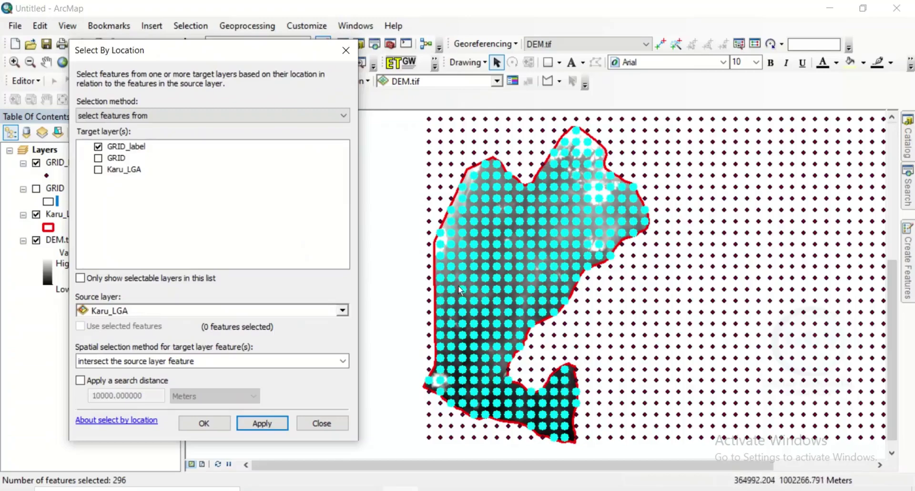
{"action": "left_click", "coordinate": [206, 424]}
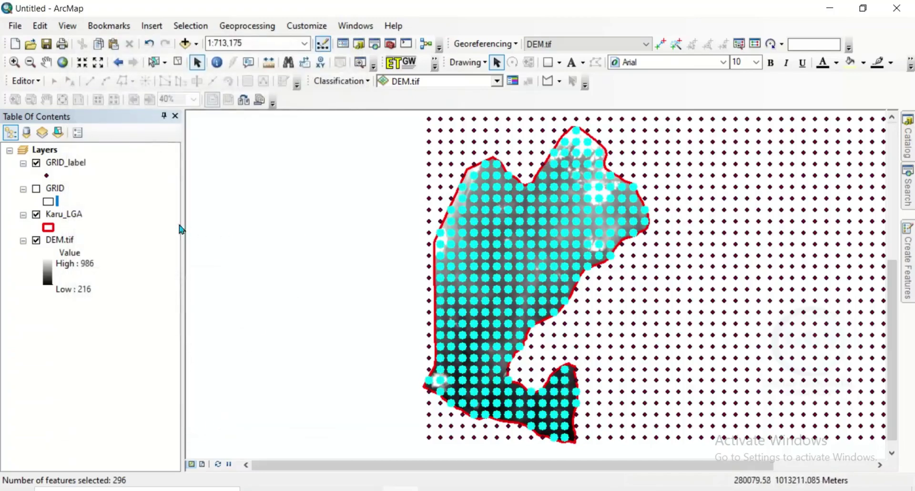
Export the selected GRID_label points to a shapefile named Saamples in the Tutorial folder and add it to the map.
{"action": "right_click", "coordinate": [67, 168]}
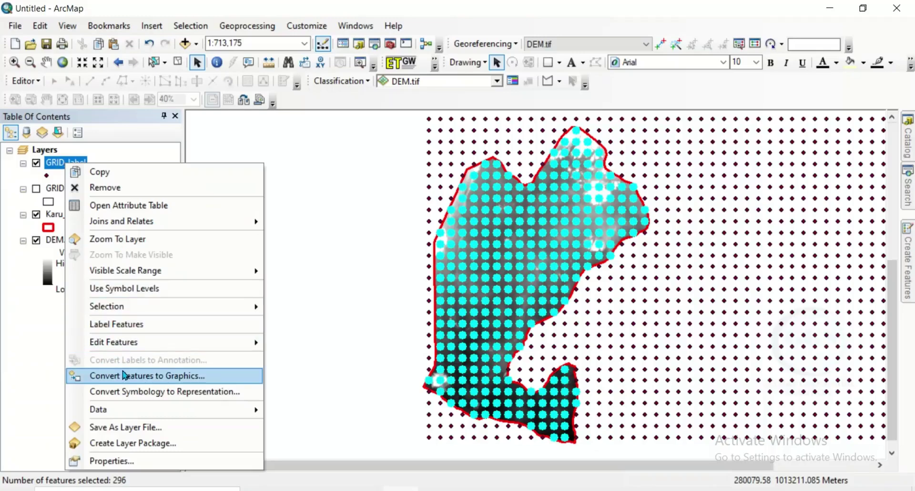
{"action": "mouse_move", "coordinate": [126, 410]}
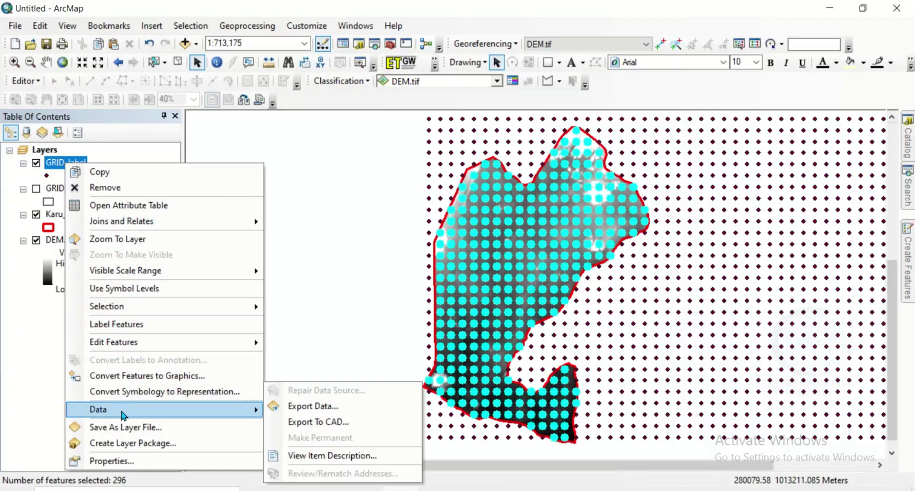
{"action": "left_click", "coordinate": [311, 406]}
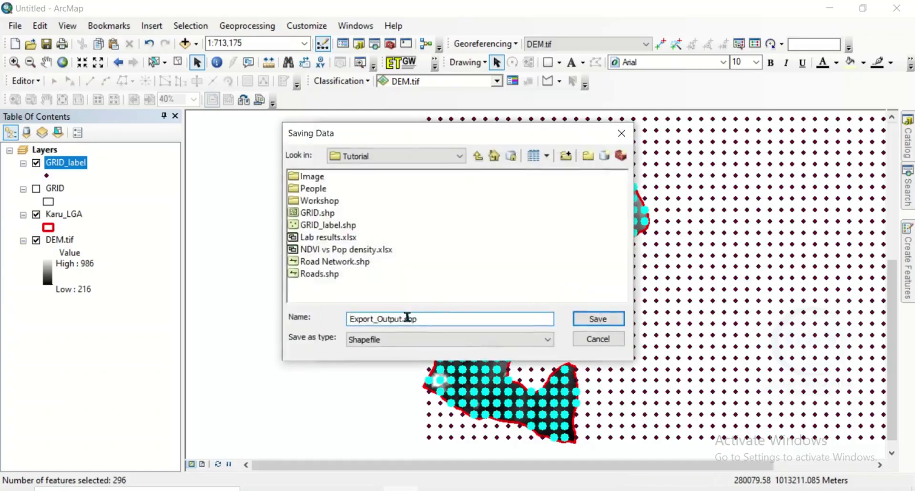
{"action": "left_click_drag", "start_coordinate": [419, 317], "coordinate": [348, 319]}
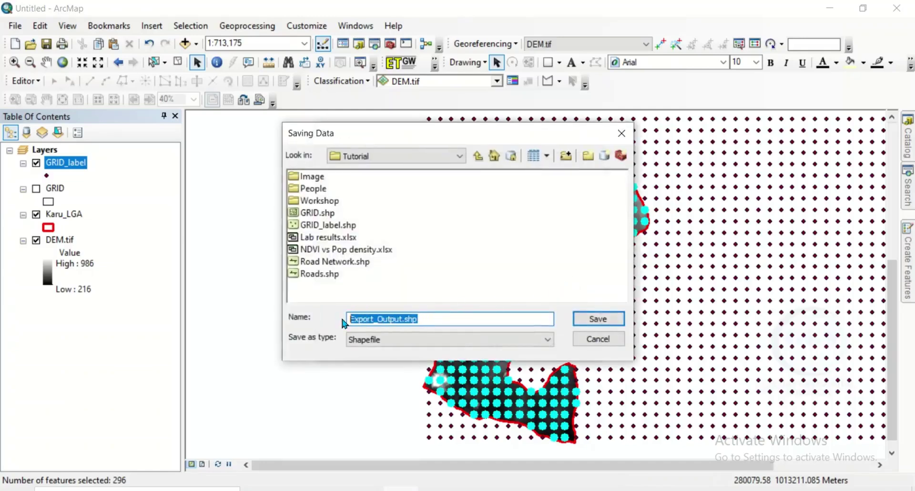
{"action": "type", "text": "Saamples"}
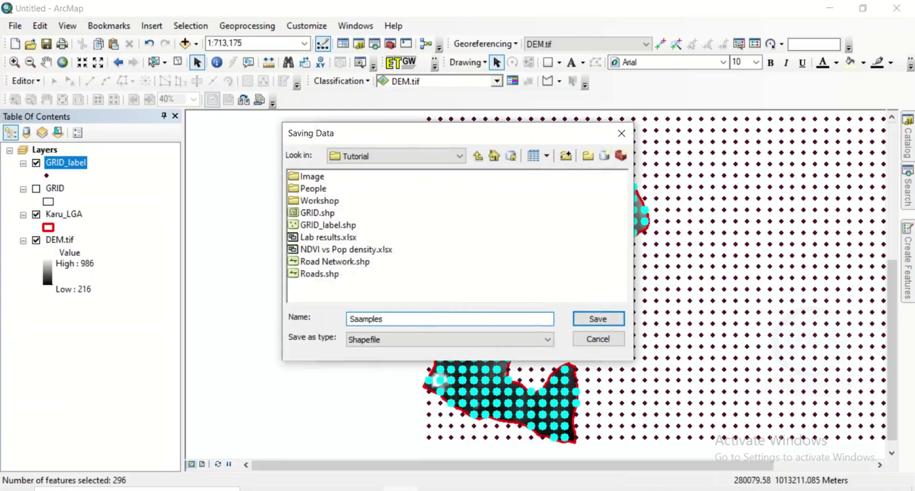
{"action": "left_click", "coordinate": [598, 319]}
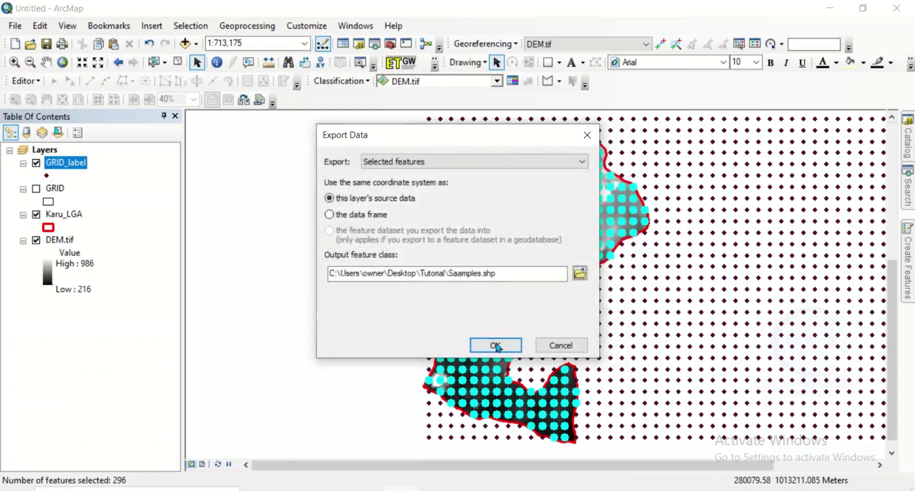
{"action": "left_click", "coordinate": [495, 345]}
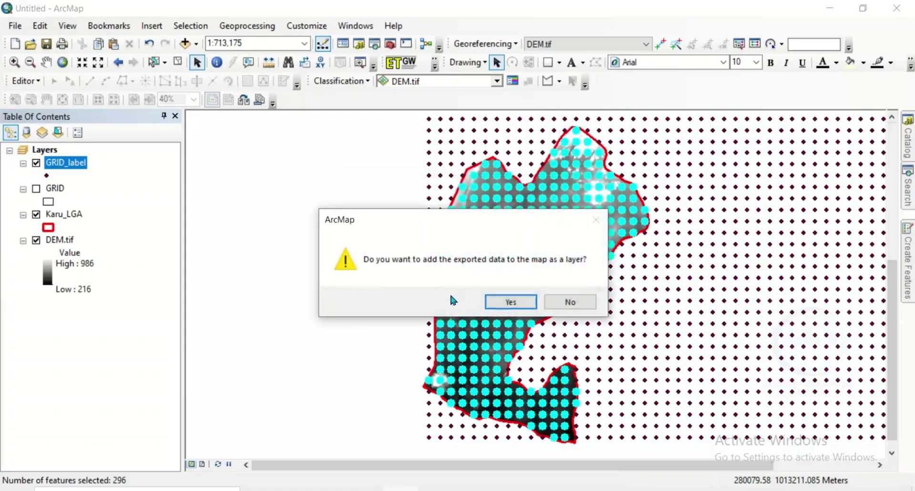
{"action": "left_click", "coordinate": [508, 303]}
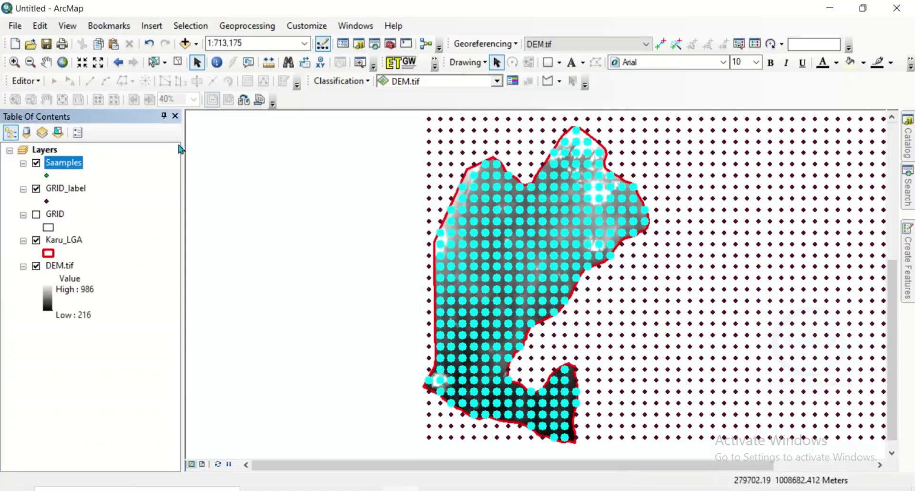
Clear the feature selection and turn off the visibility of the GRID_label layer.
{"action": "left_click", "coordinate": [178, 62]}
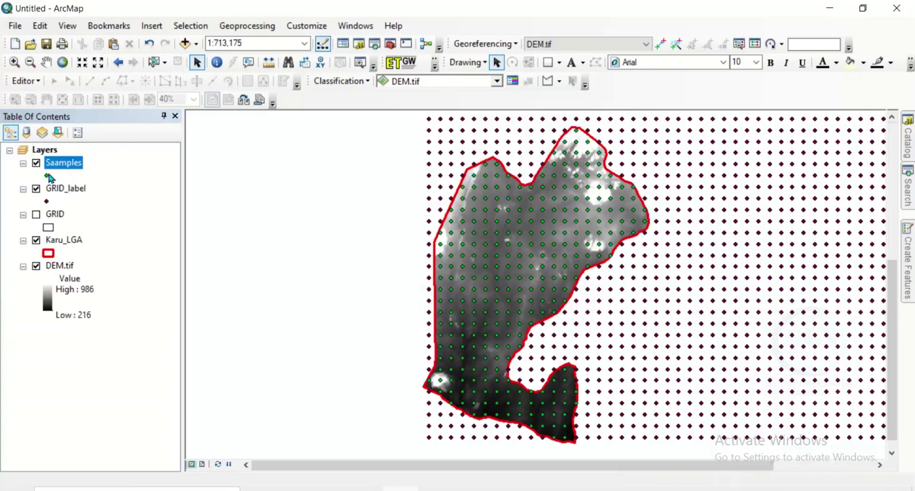
{"action": "left_click", "coordinate": [36, 190]}
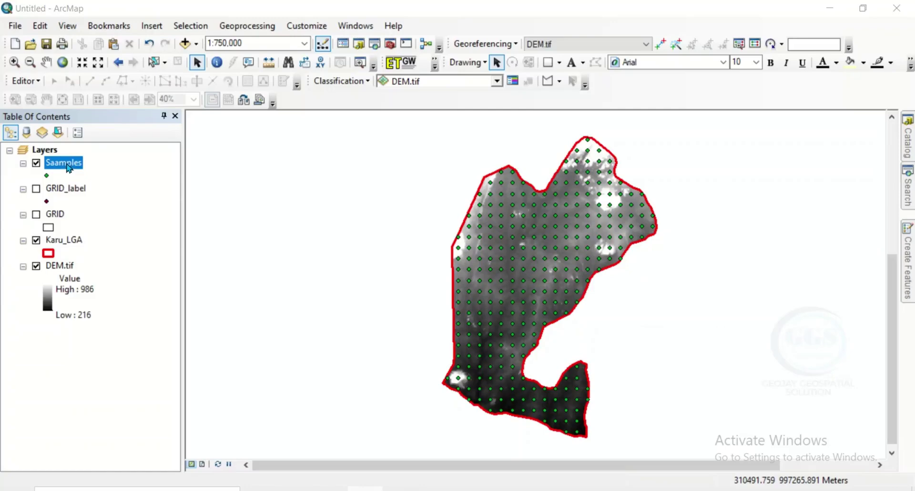
Calculate the Id field in the Saamples attribute table as [FID] + 1.
{"action": "right_click", "coordinate": [68, 167]}
{"action": "left_click", "coordinate": [119, 207]}
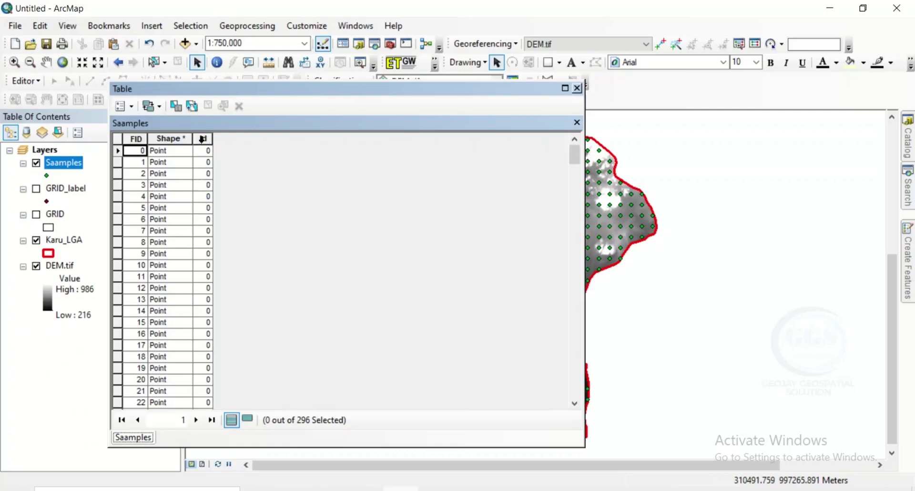
{"action": "right_click", "coordinate": [202, 139]}
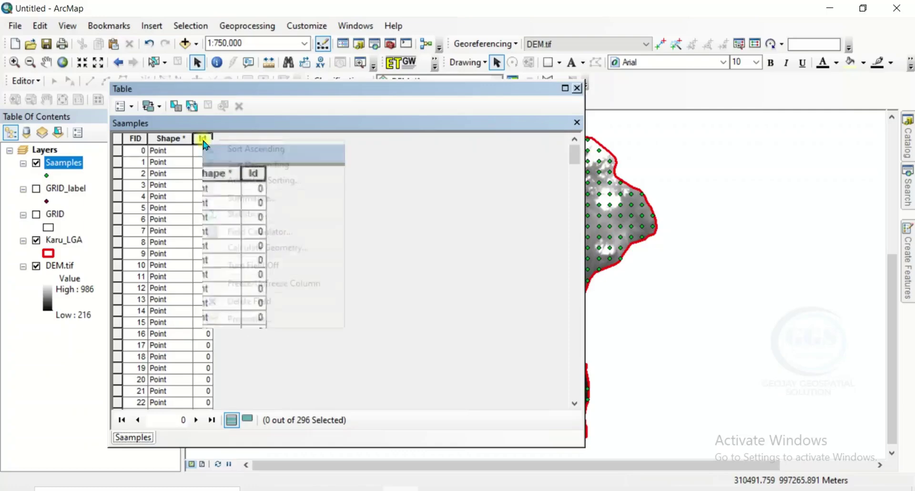
{"action": "left_click", "coordinate": [262, 232]}
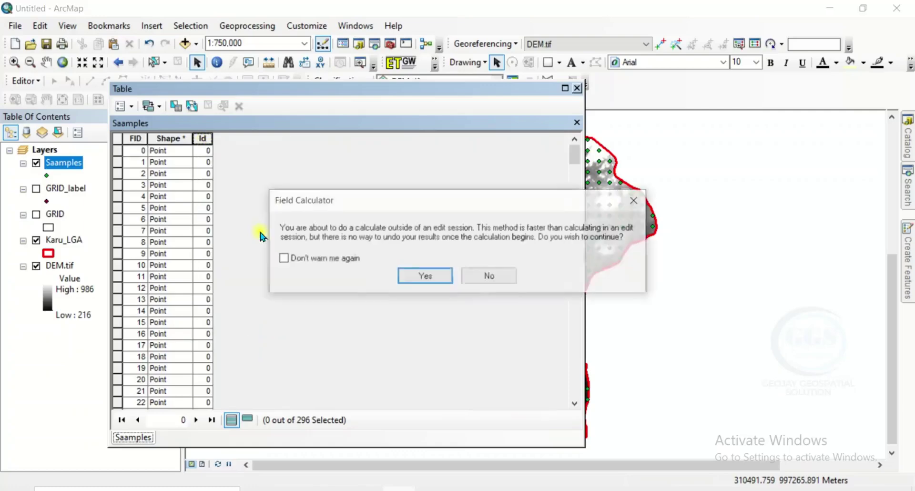
{"action": "left_click", "coordinate": [434, 277]}
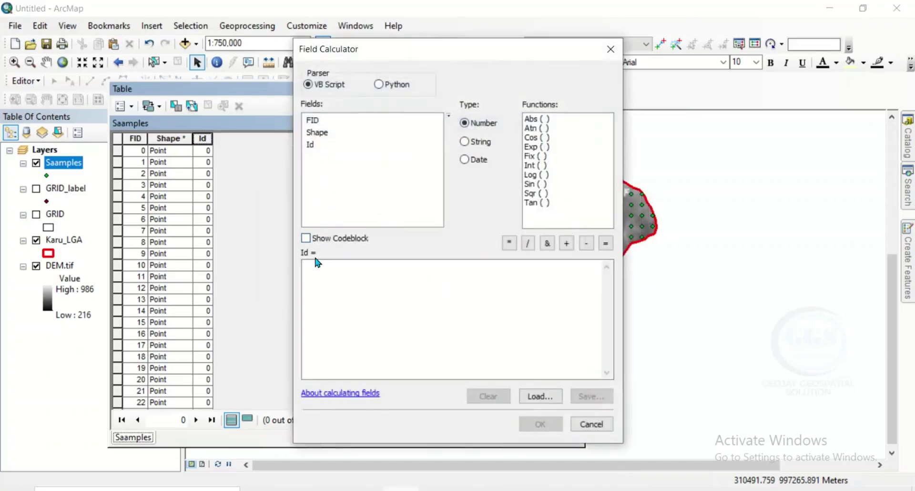
{"action": "double_click", "coordinate": [314, 121]}
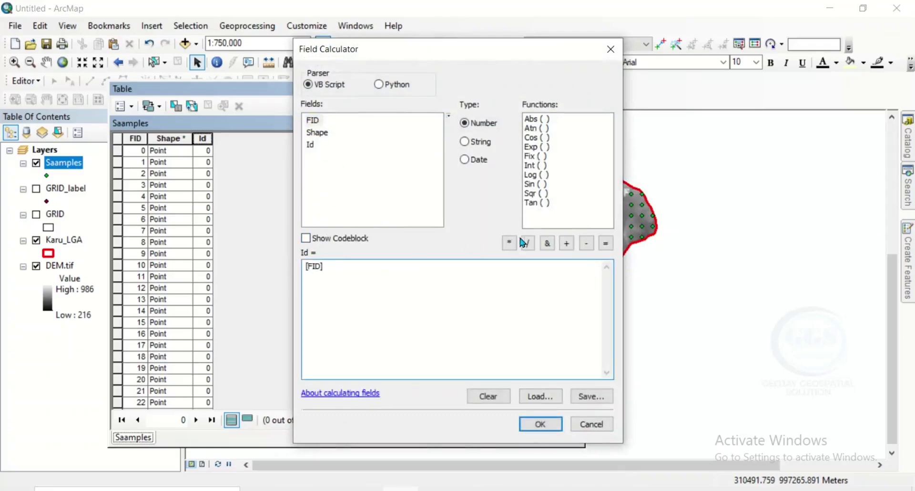
{"action": "left_click", "coordinate": [570, 247]}
{"action": "left_click", "coordinate": [544, 425]}
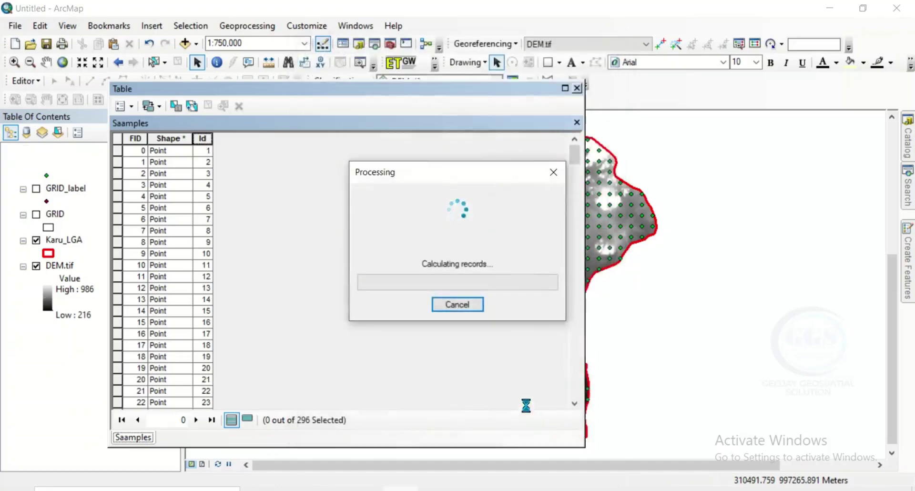
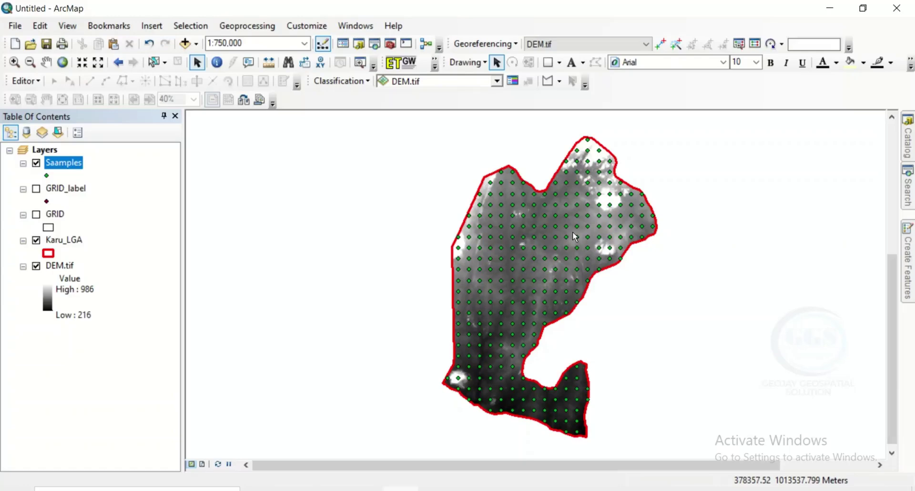
Start the Spatial Analyst tool Zonal Statistics as Table with Saamples as the feature zone data.
{"action": "left_click", "coordinate": [390, 44]}
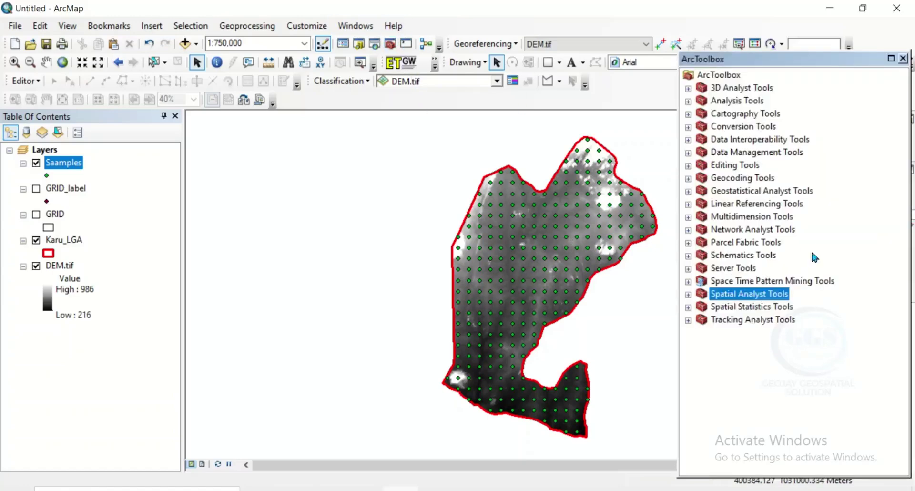
{"action": "left_click", "coordinate": [689, 295]}
{"action": "scroll", "coordinate": [750, 365], "scroll_direction": "down", "scroll_amount": 1}
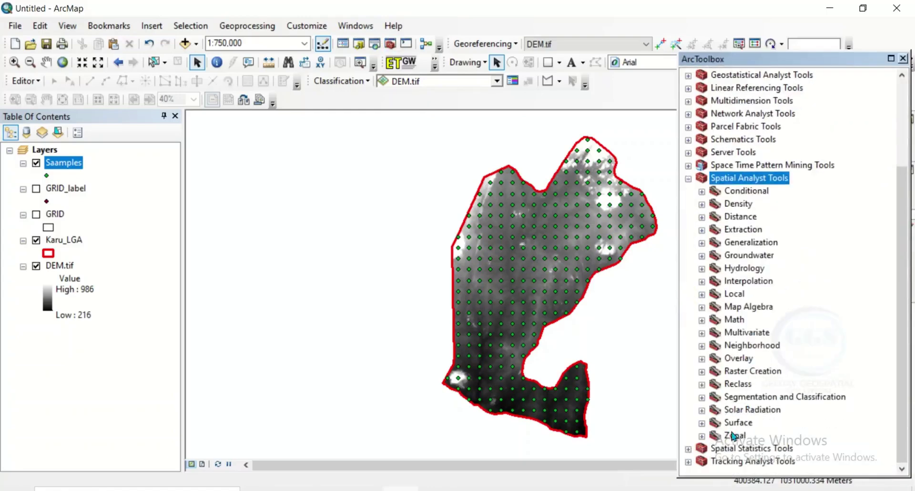
{"action": "left_click", "coordinate": [701, 436]}
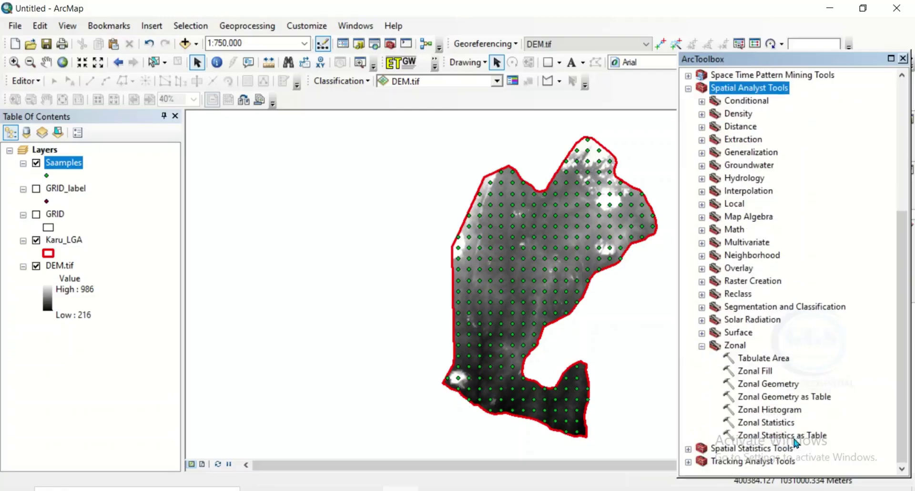
{"action": "double_click", "coordinate": [792, 438]}
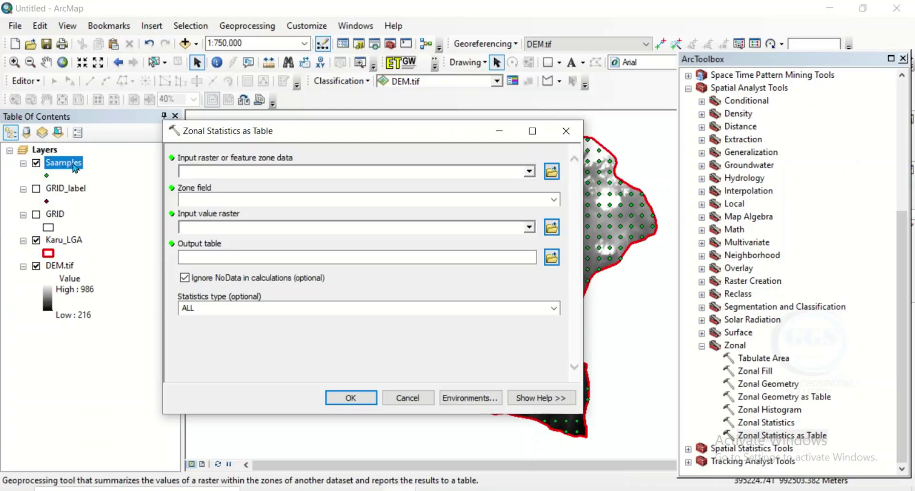
{"action": "left_click", "coordinate": [529, 171]}
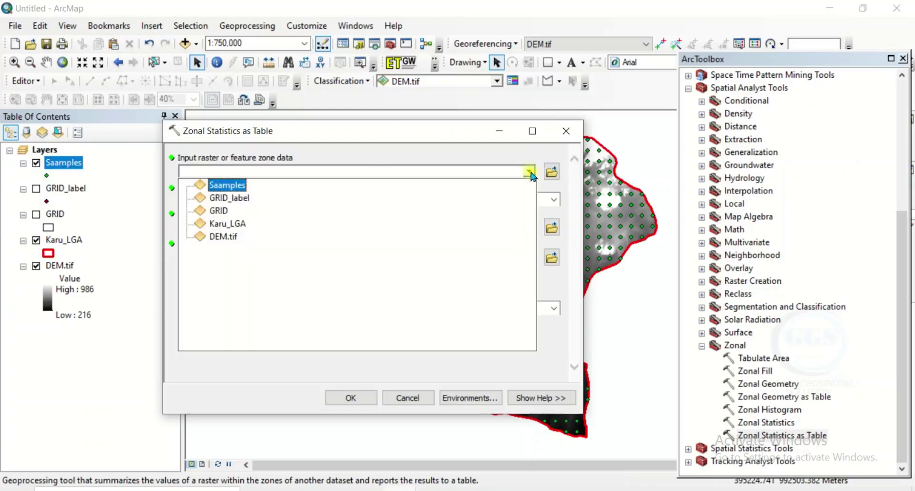
{"action": "left_click", "coordinate": [241, 187]}
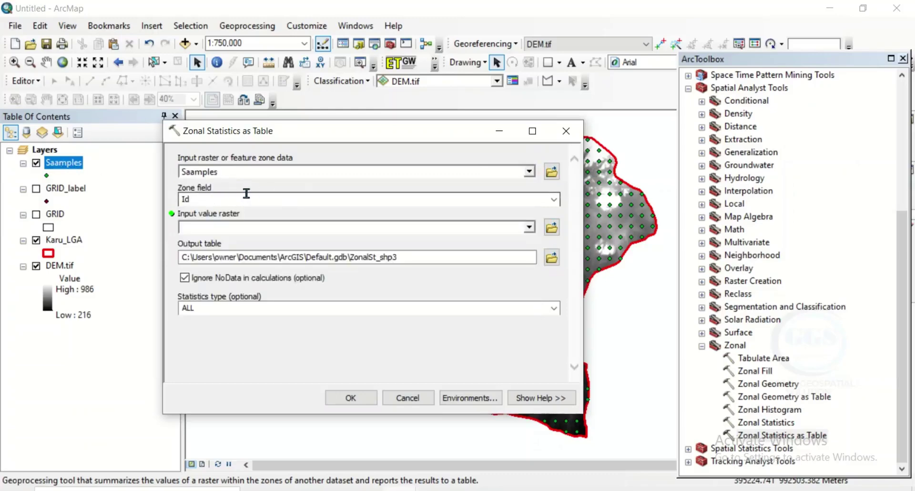
Set the zonal statistics zone field to Id and the input value raster to DEM.tif.
{"action": "left_click", "coordinate": [552, 204]}
{"action": "left_click", "coordinate": [553, 203]}
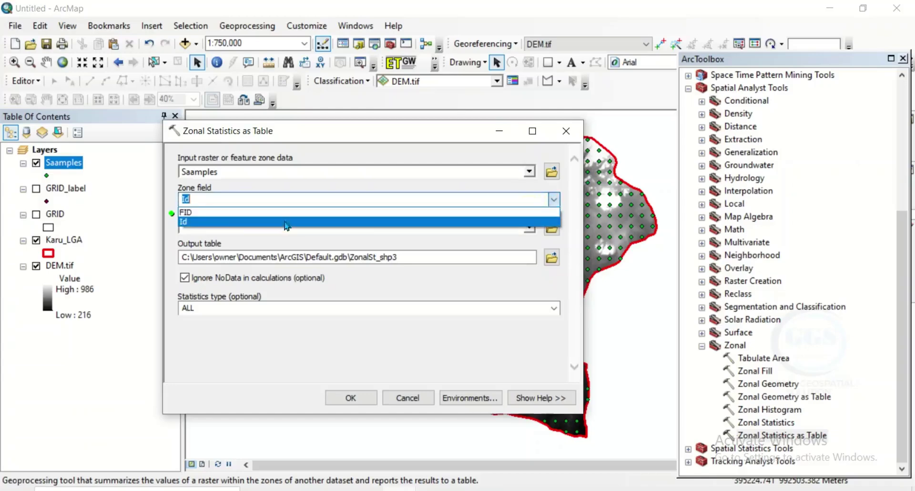
{"action": "left_click", "coordinate": [189, 222]}
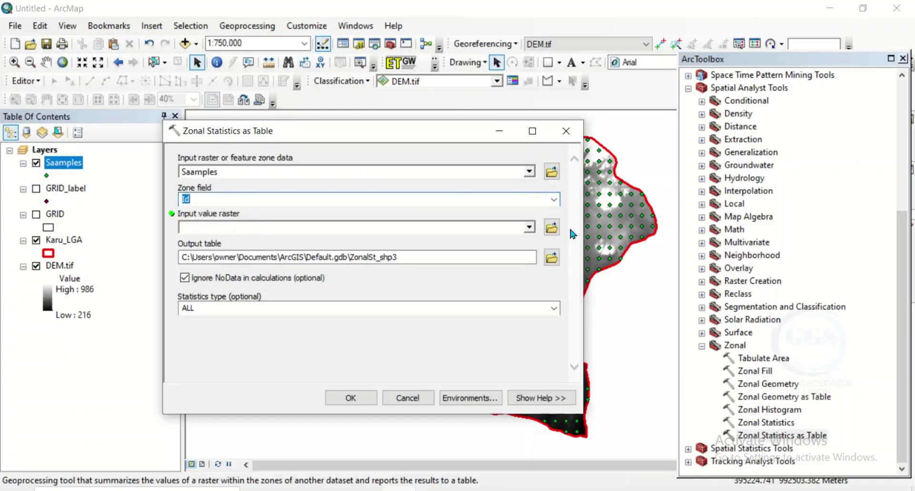
{"action": "left_click", "coordinate": [530, 227]}
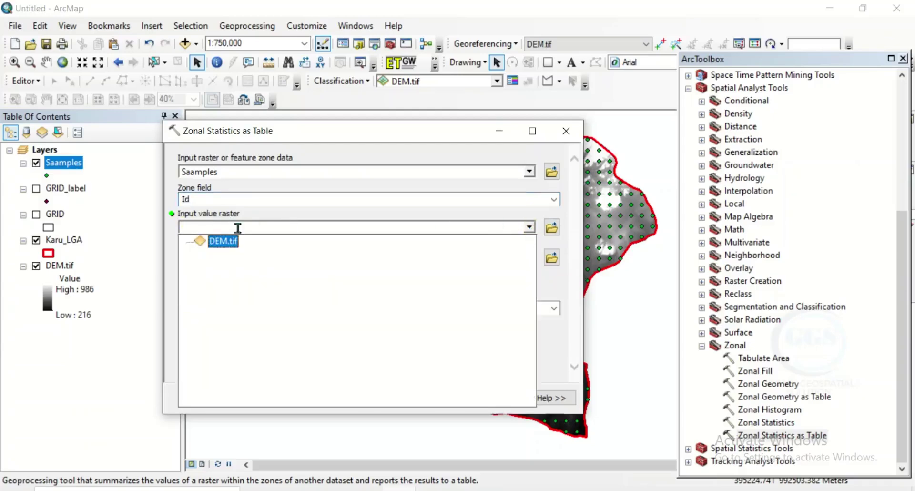
{"action": "left_click", "coordinate": [228, 242]}
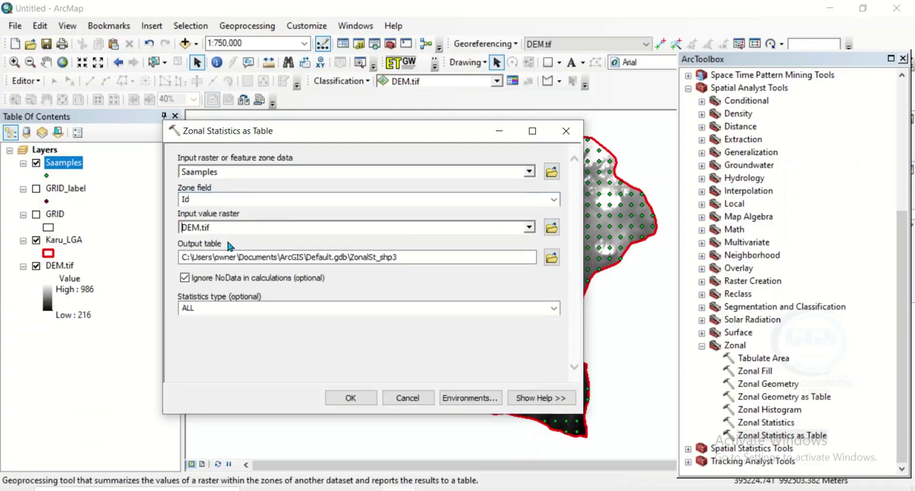
Save the zonal statistics output as Table in the Tutorial folder, choose ALL as statistics type and run the tool.
{"action": "left_click", "coordinate": [551, 260]}
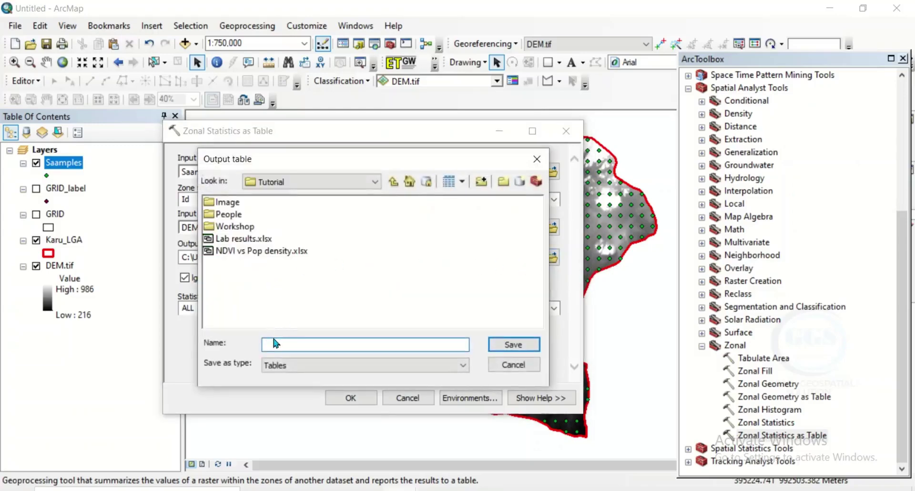
{"action": "left_click", "coordinate": [312, 342]}
{"action": "type", "text": "Table"}
{"action": "left_click", "coordinate": [511, 347]}
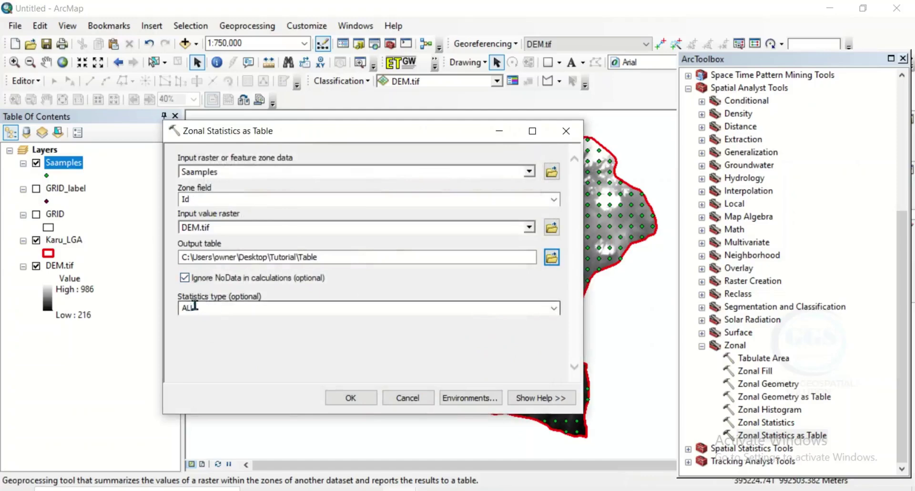
{"action": "left_click", "coordinate": [554, 309]}
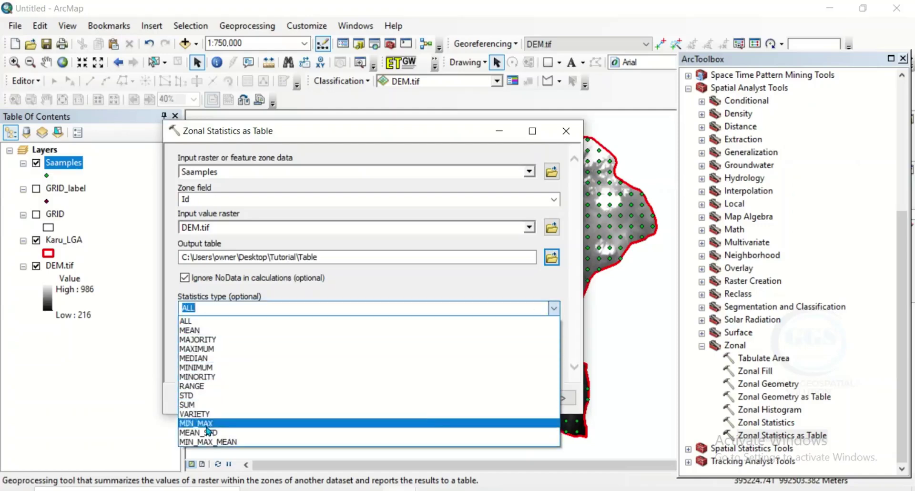
{"action": "left_click", "coordinate": [192, 321]}
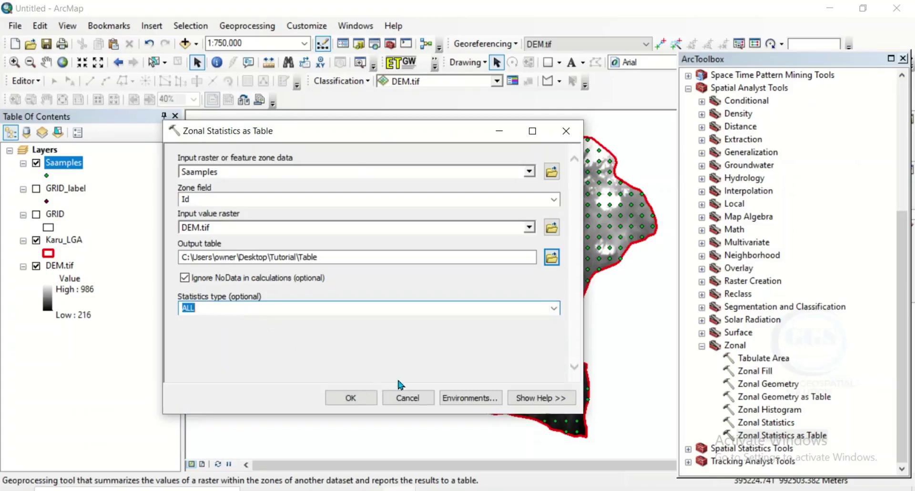
{"action": "left_click", "coordinate": [352, 398]}
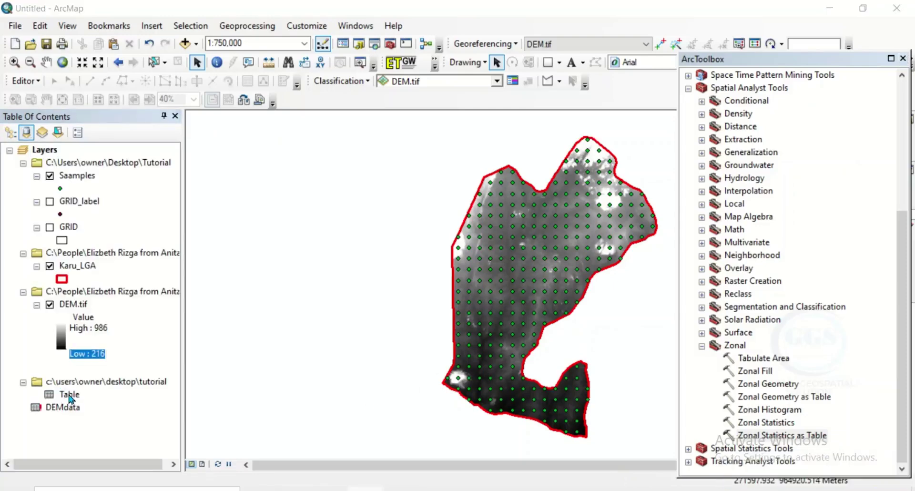
Examine the statistics columns of the new zonal statistics output table and close it.
{"action": "right_click", "coordinate": [69, 394]}
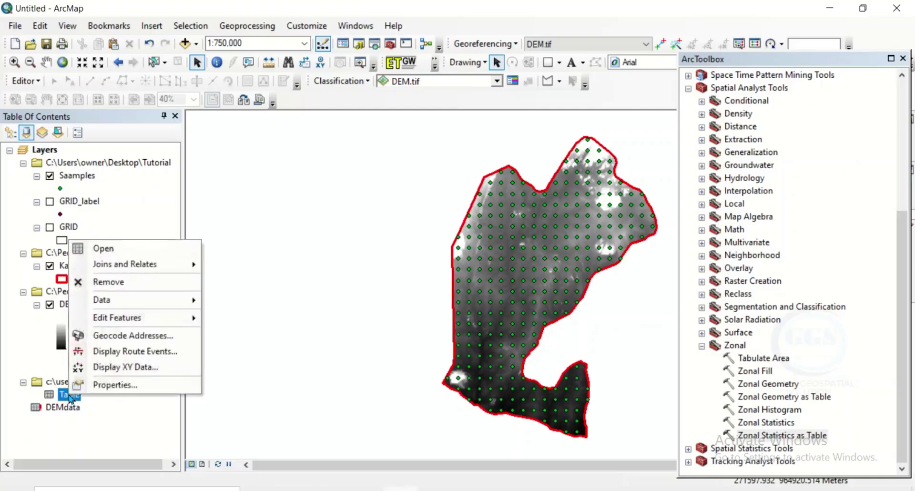
{"action": "left_click", "coordinate": [114, 249]}
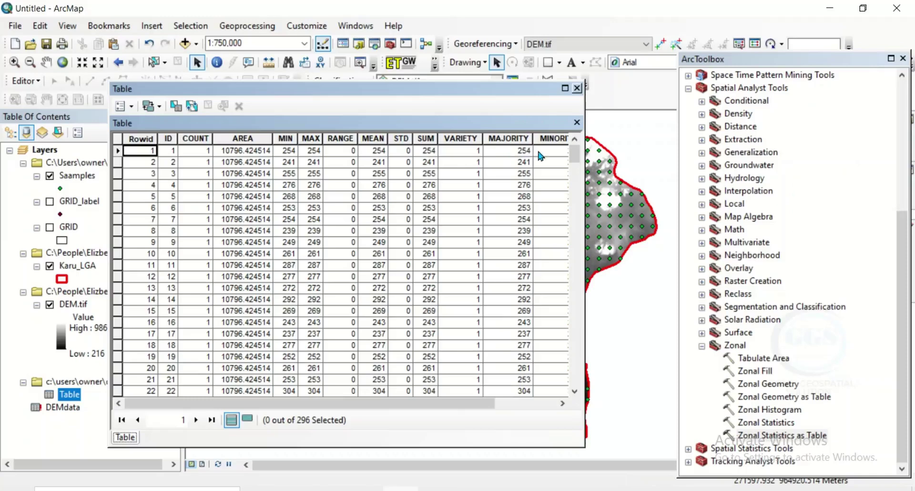
{"action": "left_click", "coordinate": [577, 89]}
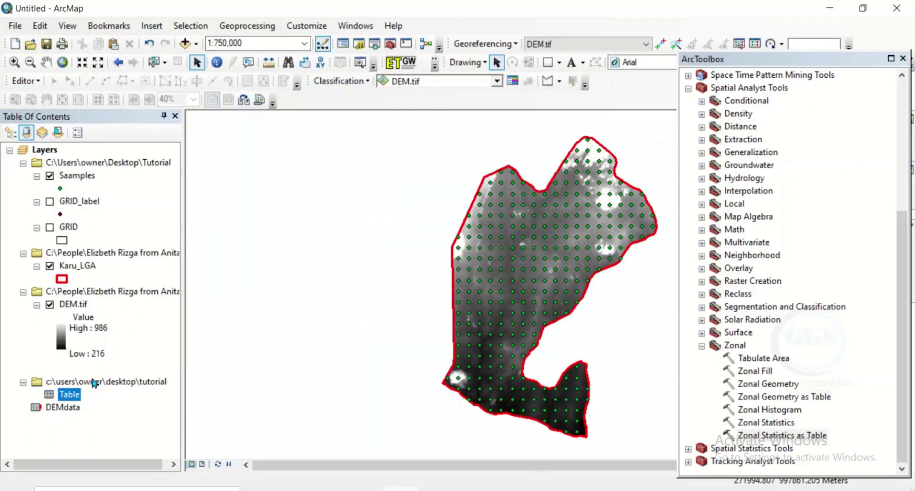
Join Table to the Saamples layer, matching Id to ID and keeping all records, and create an index for the join field.
{"action": "right_click", "coordinate": [72, 180]}
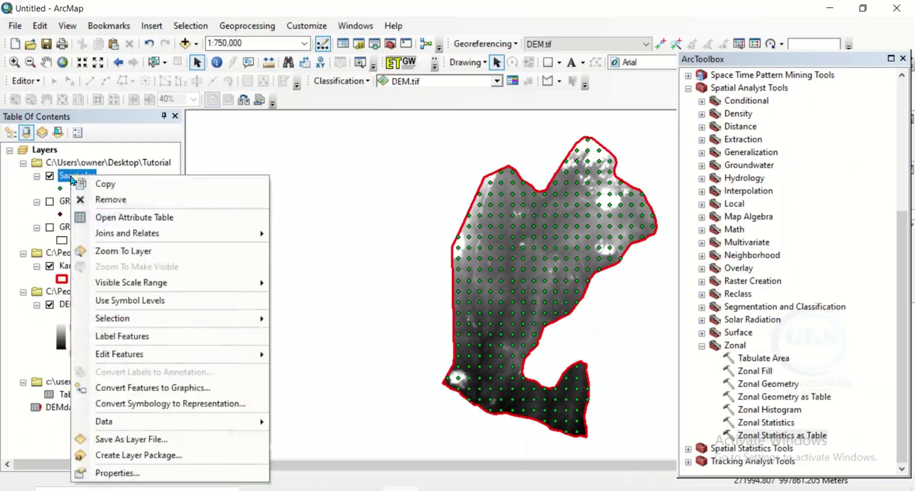
{"action": "mouse_move", "coordinate": [129, 238]}
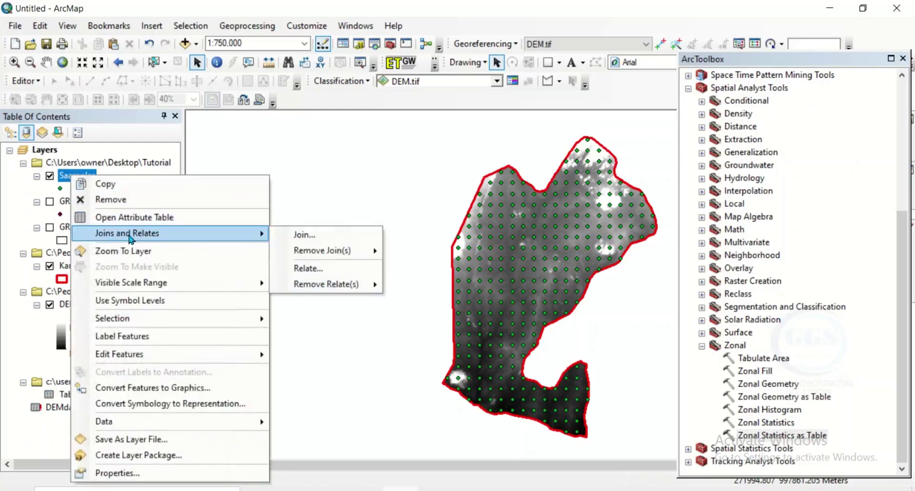
{"action": "left_click", "coordinate": [300, 234]}
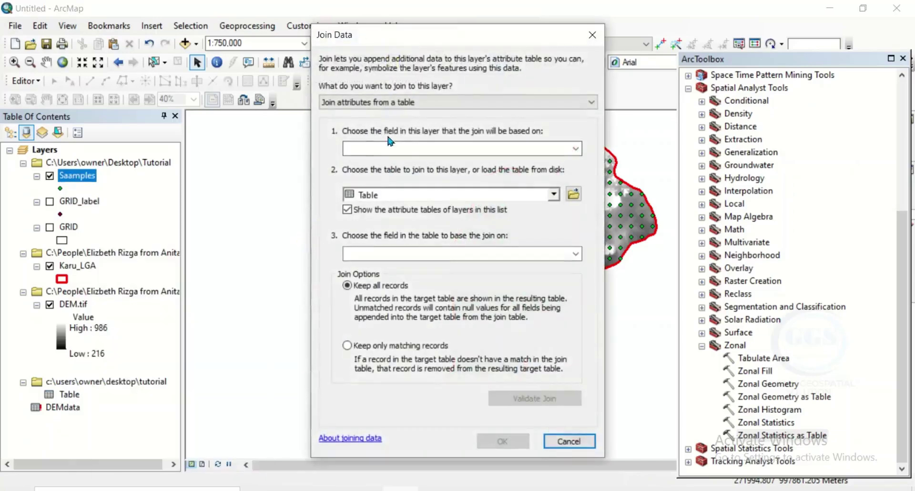
{"action": "left_click", "coordinate": [576, 149]}
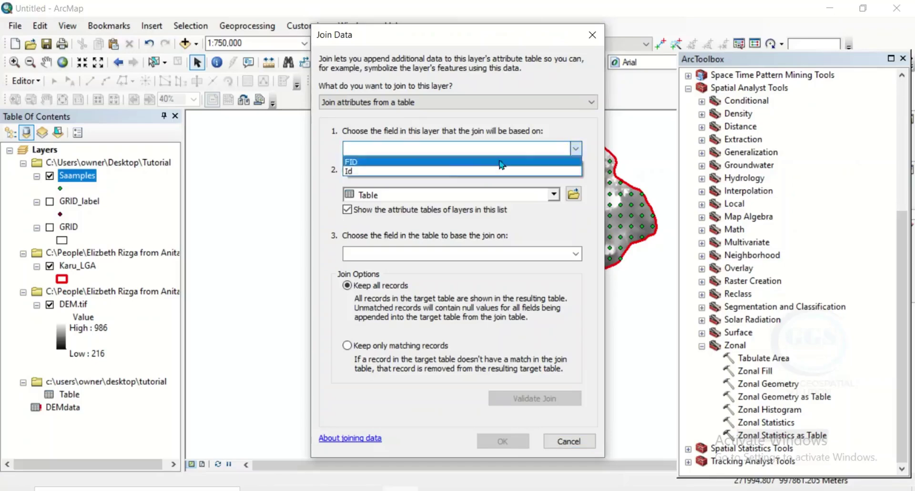
{"action": "left_click", "coordinate": [351, 173]}
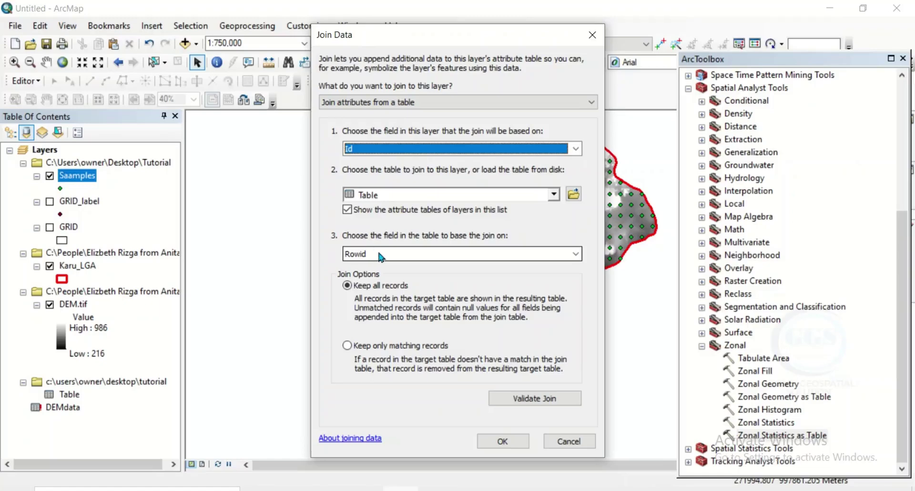
{"action": "left_click", "coordinate": [575, 253]}
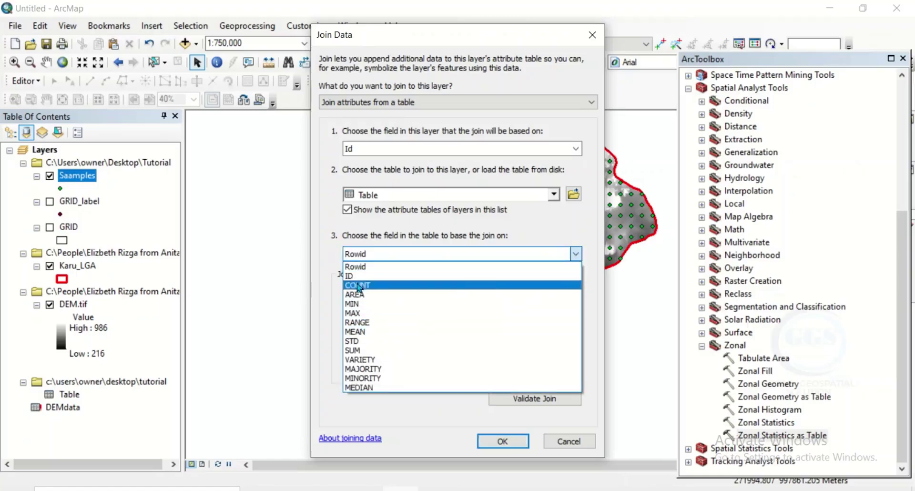
{"action": "left_click", "coordinate": [353, 277]}
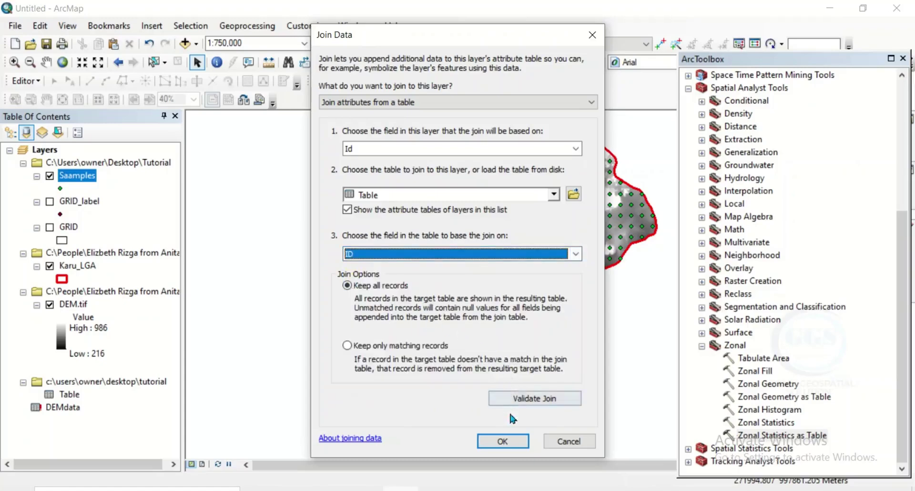
{"action": "left_click", "coordinate": [502, 441]}
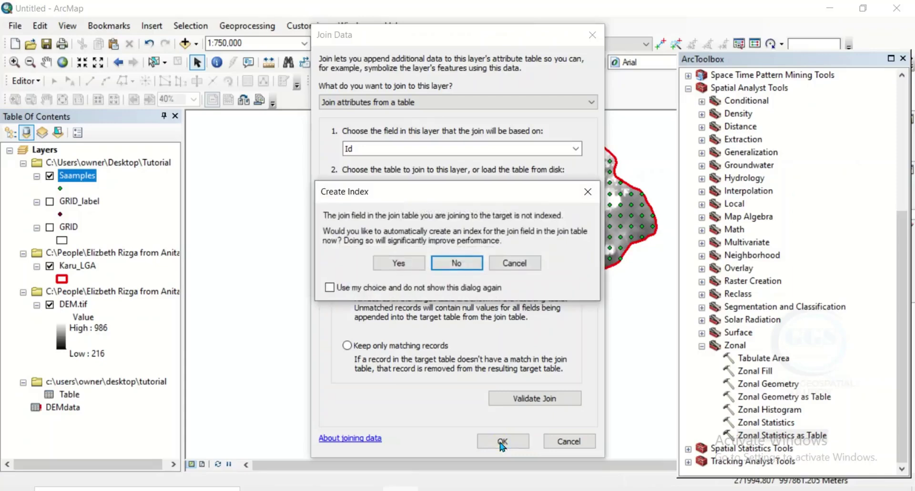
{"action": "left_click", "coordinate": [402, 267]}
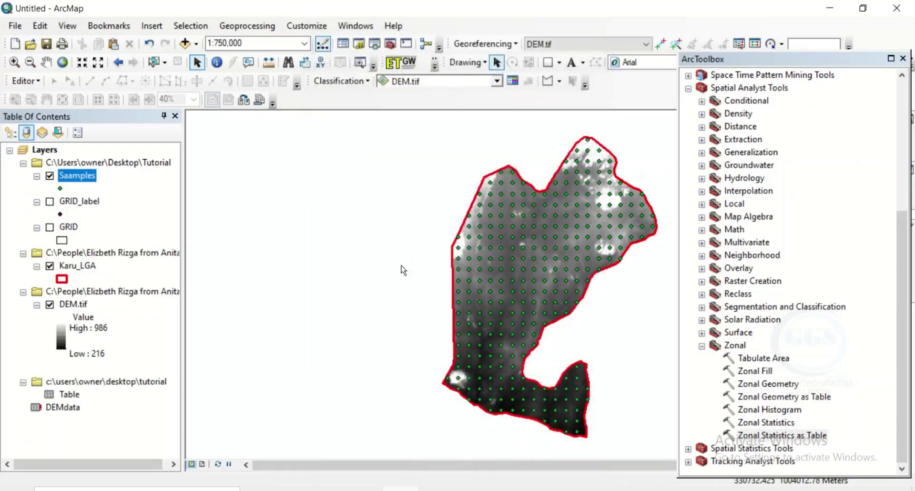
Review the joined fields in the Saamples attribute table and close it.
{"action": "right_click", "coordinate": [77, 180]}
{"action": "left_click", "coordinate": [121, 214]}
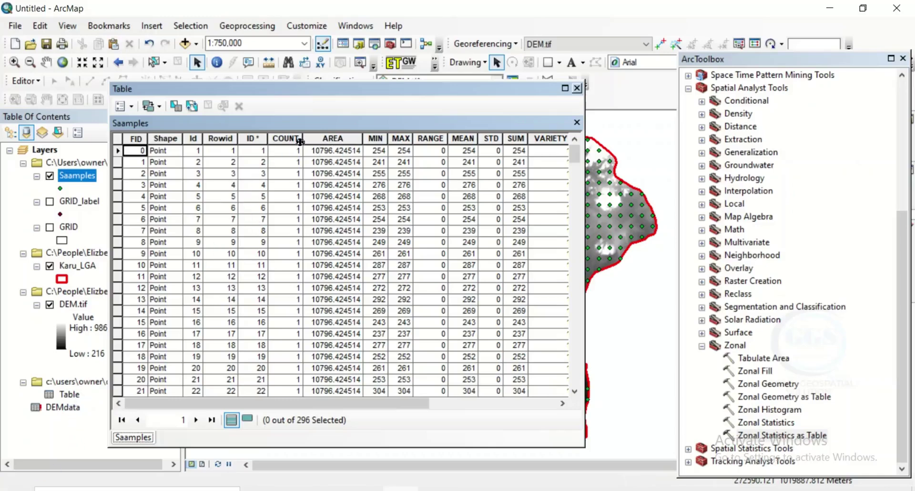
{"action": "left_click", "coordinate": [577, 88]}
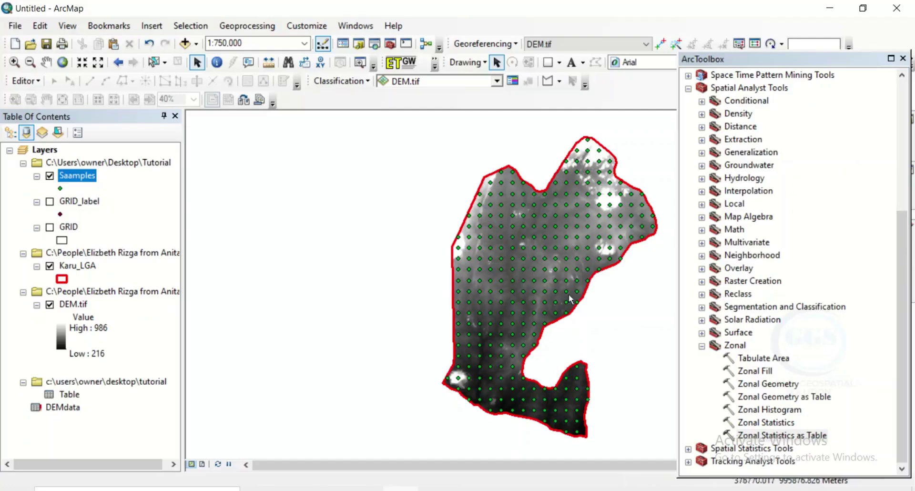
Start the Spatial Analyst IDW interpolation tool with Saamples as the input point features.
{"action": "scroll", "coordinate": [709, 279], "scroll_direction": "up", "scroll_amount": 2}
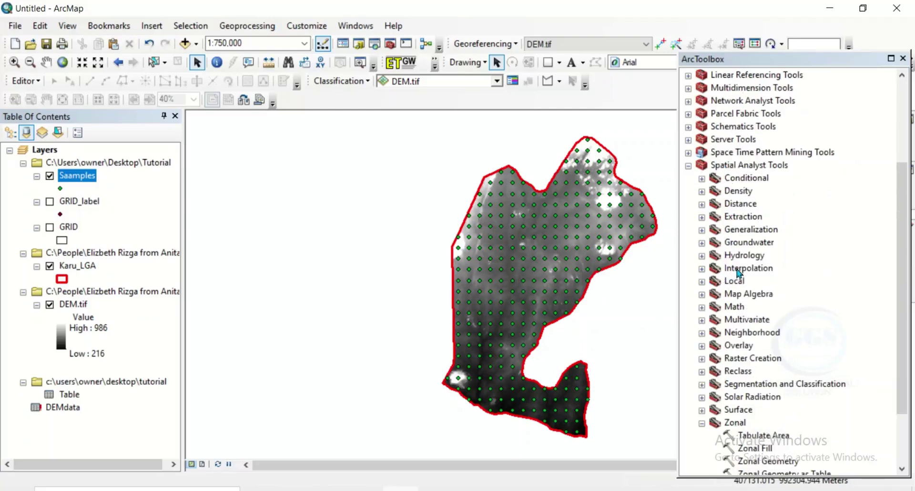
{"action": "left_click", "coordinate": [702, 269]}
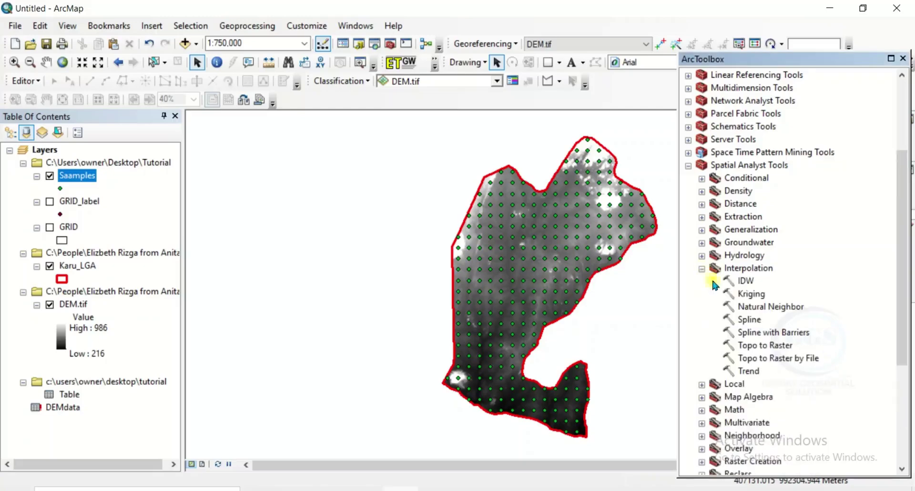
{"action": "double_click", "coordinate": [746, 281]}
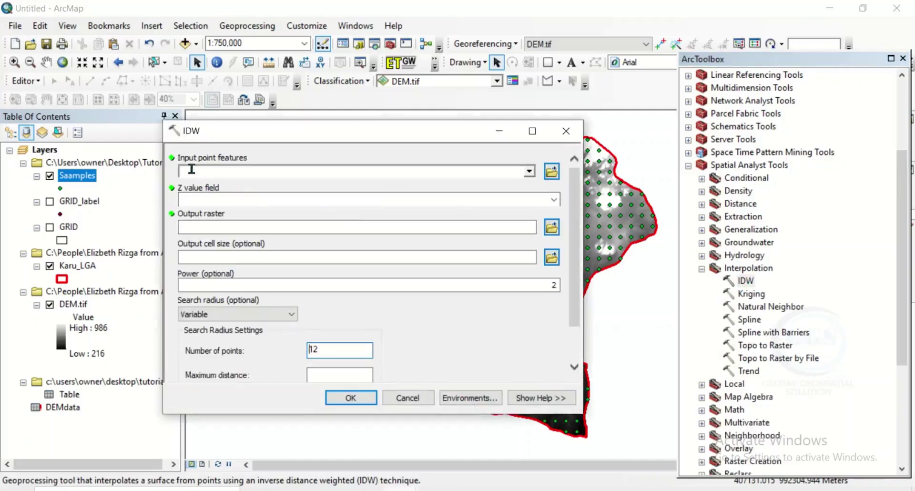
{"action": "left_click", "coordinate": [529, 172]}
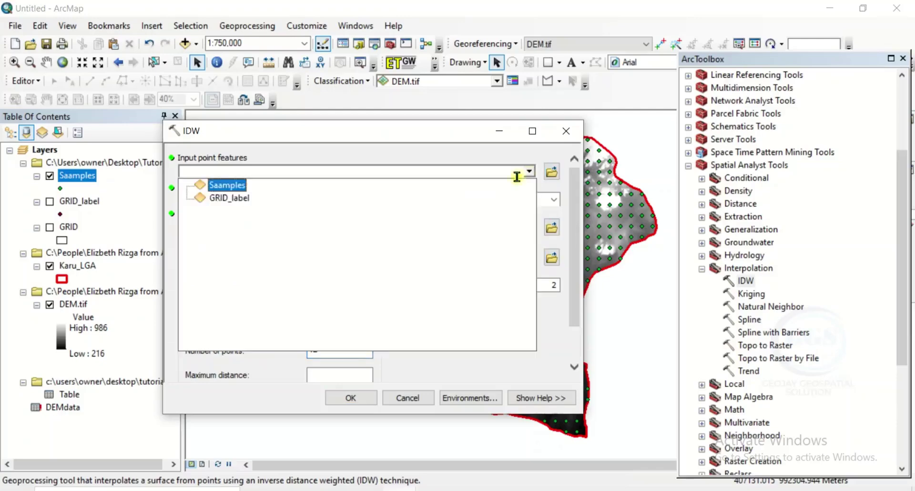
{"action": "left_click", "coordinate": [221, 188]}
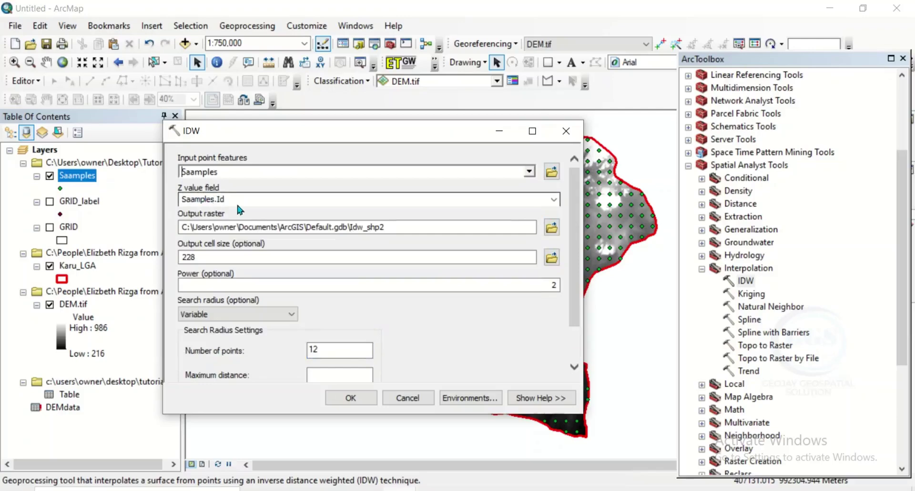
Set the IDW Z value field to table:MEAN and name the output raster Relief in the Tutorial folder.
{"action": "left_click", "coordinate": [554, 200]}
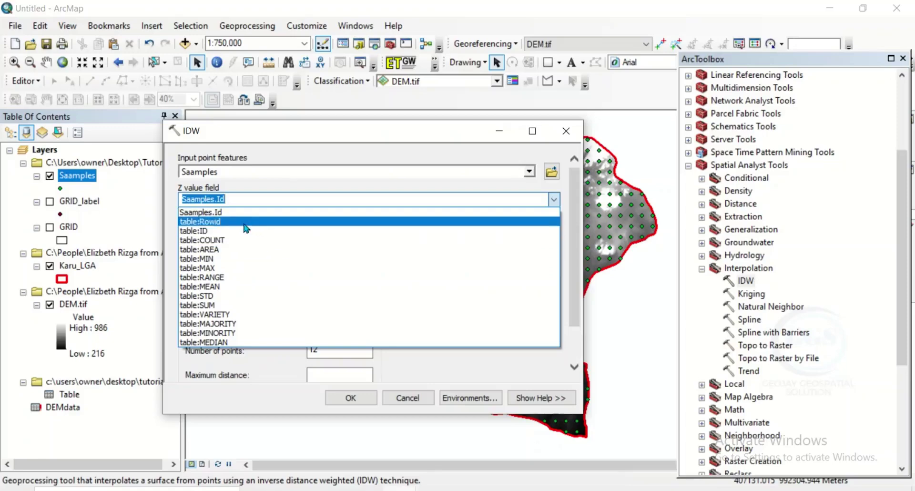
{"action": "left_click", "coordinate": [216, 286]}
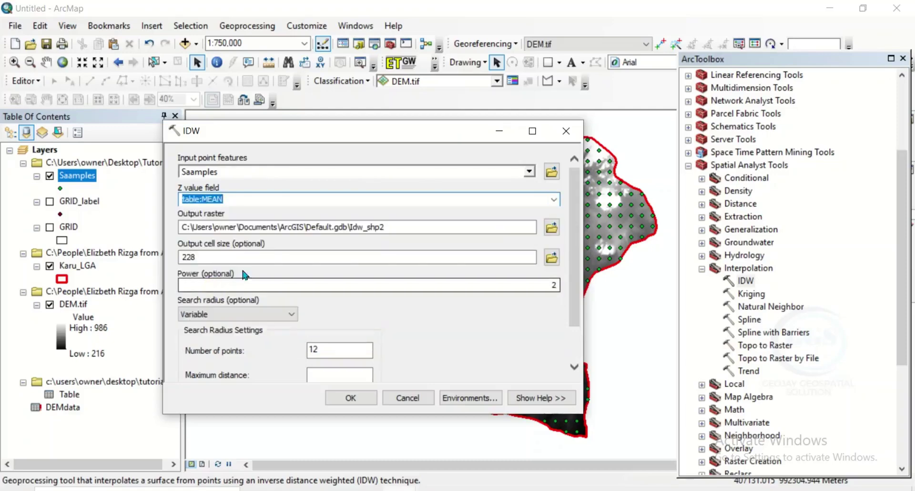
{"action": "left_click", "coordinate": [550, 232]}
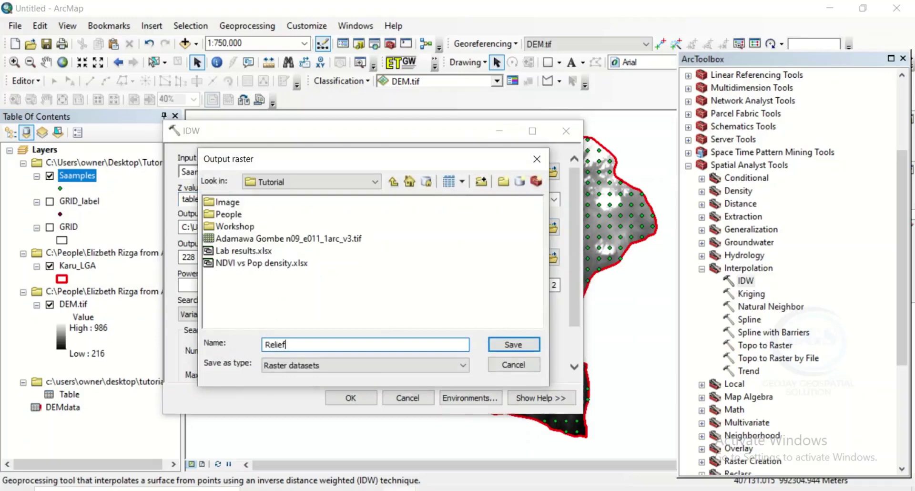
{"action": "left_click", "coordinate": [504, 345]}
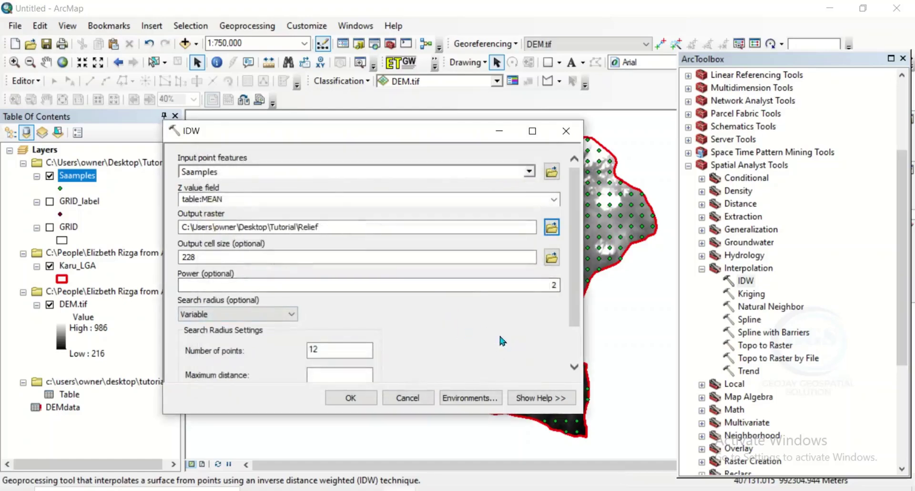
Set the processing extent in the IDW environment settings to Same as layer Karu_LGA.
{"action": "scroll", "coordinate": [519, 341], "scroll_direction": "down", "scroll_amount": 2}
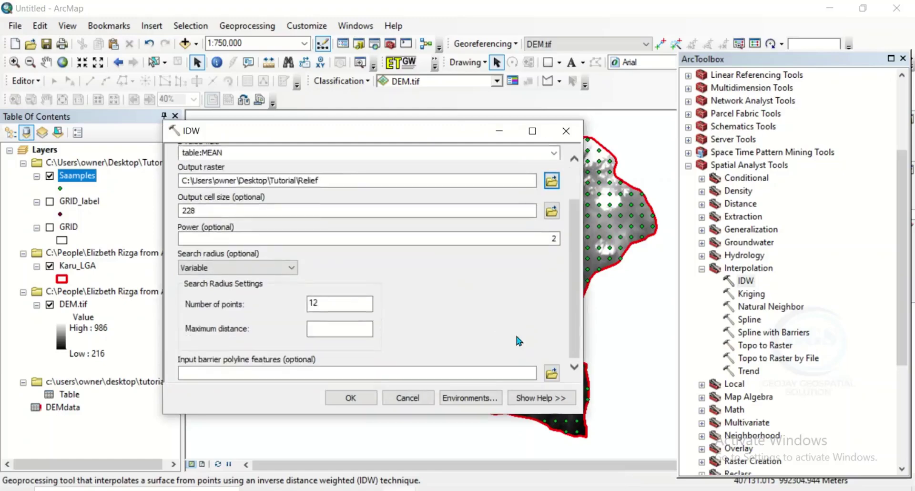
{"action": "left_click", "coordinate": [456, 400]}
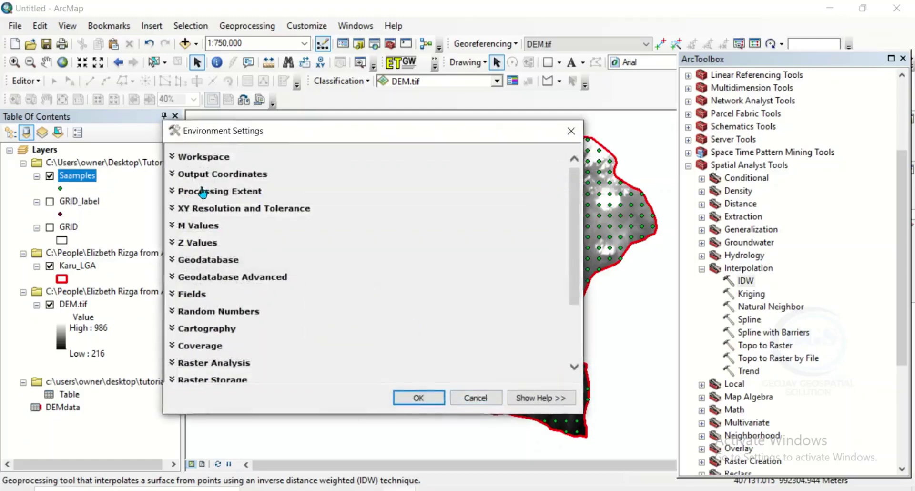
{"action": "left_click", "coordinate": [184, 192]}
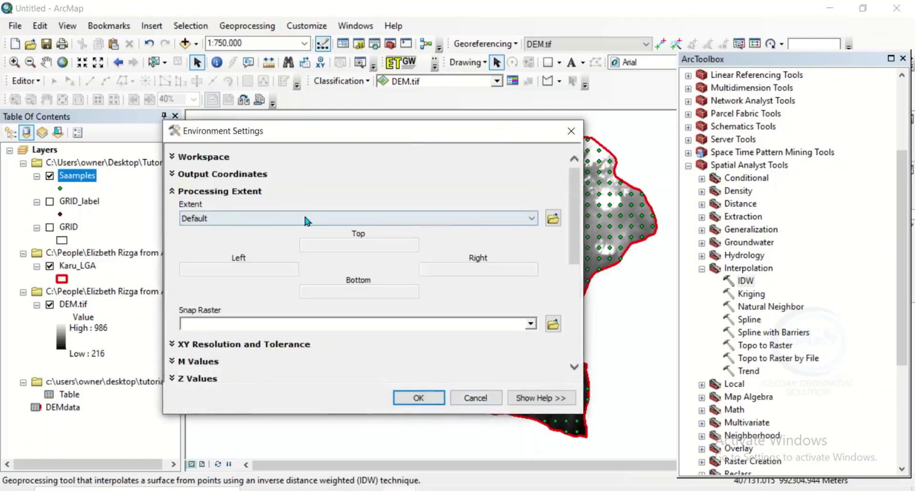
{"action": "left_click", "coordinate": [533, 220]}
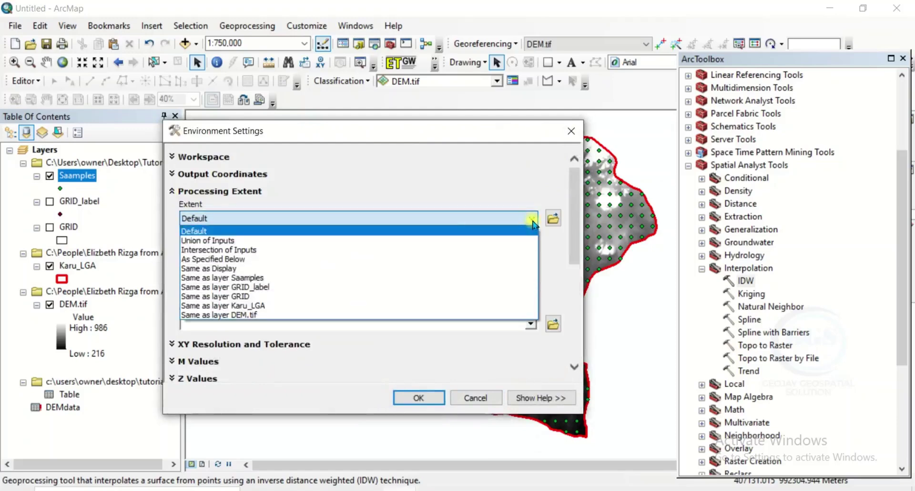
{"action": "left_click", "coordinate": [238, 307]}
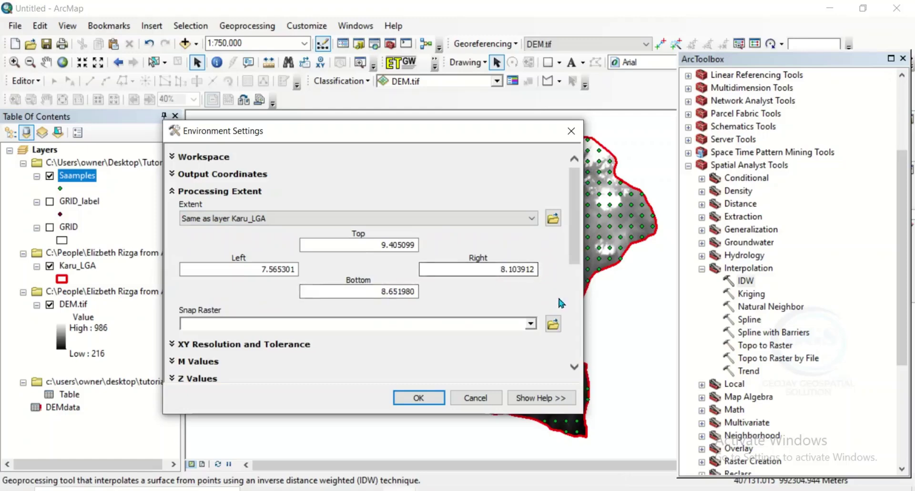
Set the raster analysis mask to Karu_LGA in the environment settings and run the IDW interpolation.
{"action": "scroll", "coordinate": [569, 293], "scroll_direction": "down", "scroll_amount": 5}
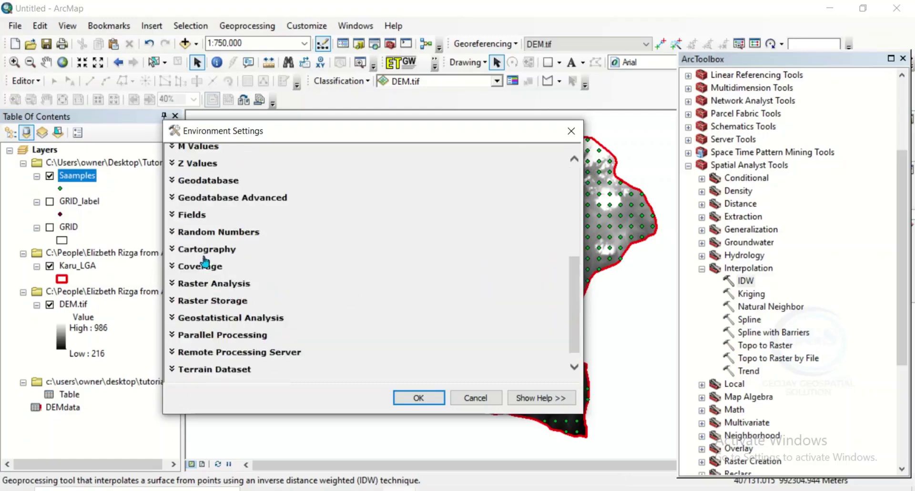
{"action": "left_click", "coordinate": [183, 284]}
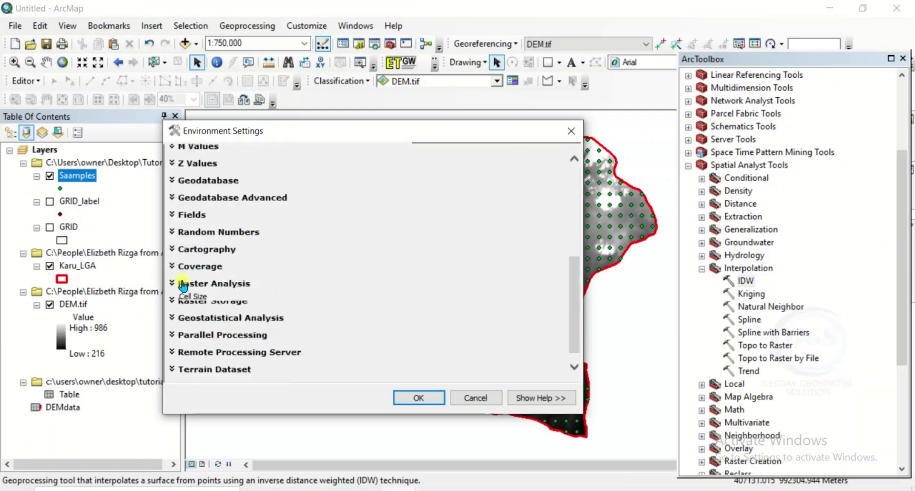
{"action": "scroll", "coordinate": [574, 307], "scroll_direction": "down", "scroll_amount": 3}
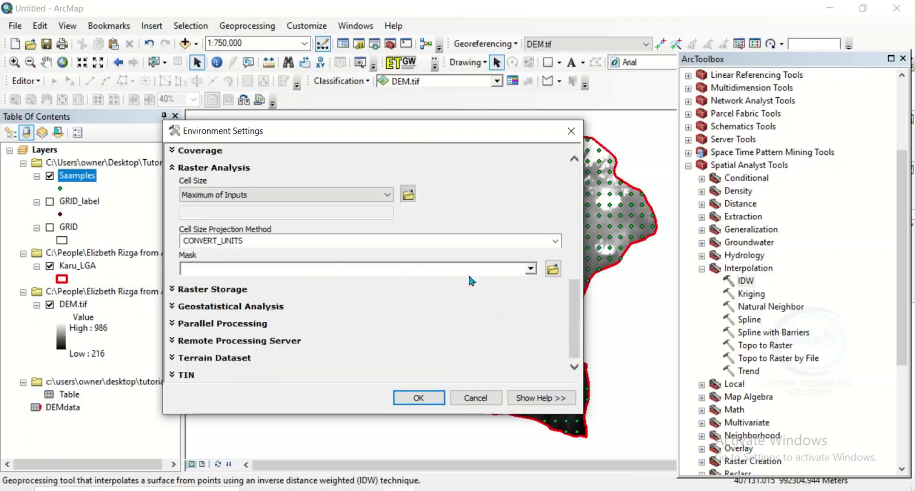
{"action": "left_click", "coordinate": [530, 269]}
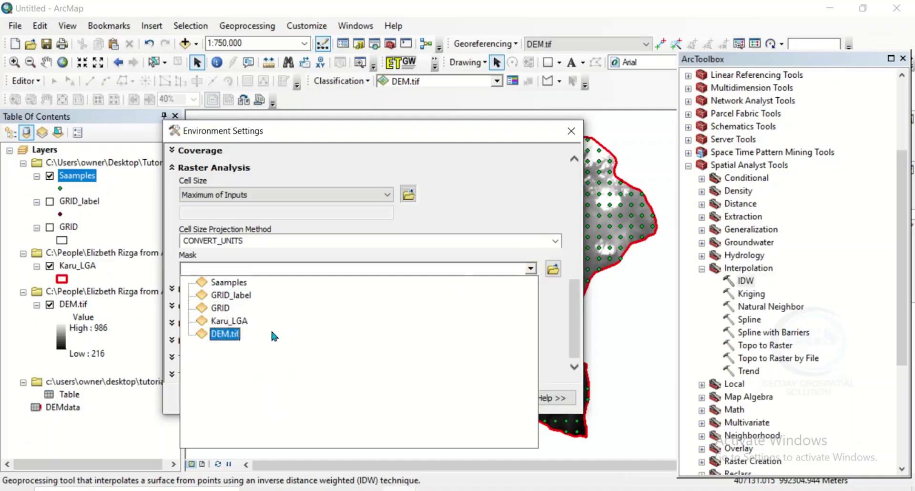
{"action": "left_click", "coordinate": [237, 327]}
{"action": "left_click", "coordinate": [415, 399]}
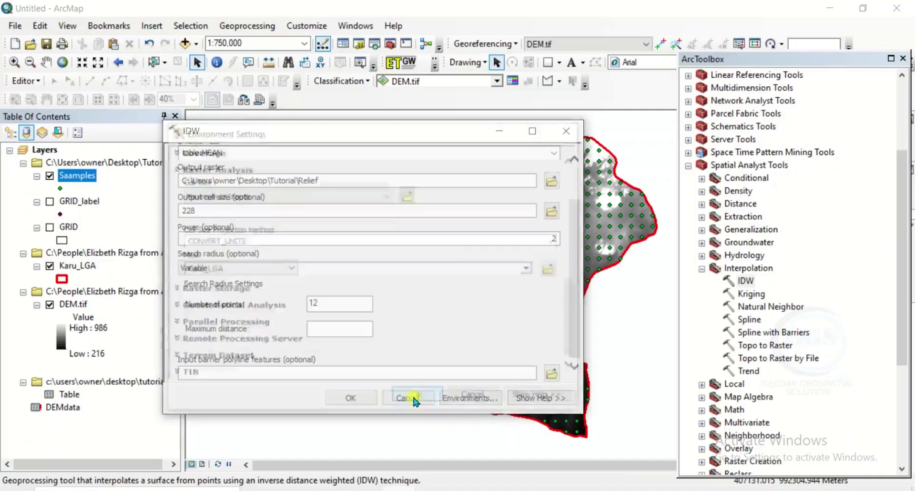
{"action": "left_click", "coordinate": [350, 398]}
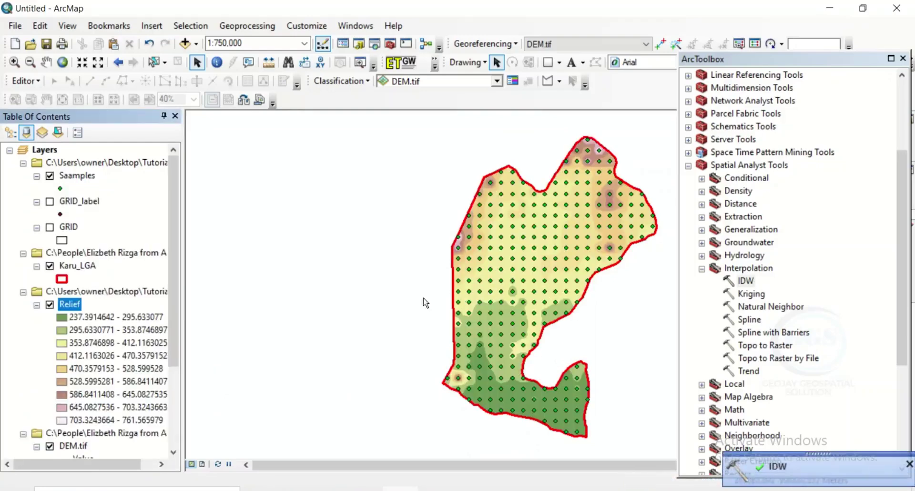
List the layers by drawing order, hide the Saamples and DEM.tif layers, and close ArcToolbox.
{"action": "left_click", "coordinate": [50, 177]}
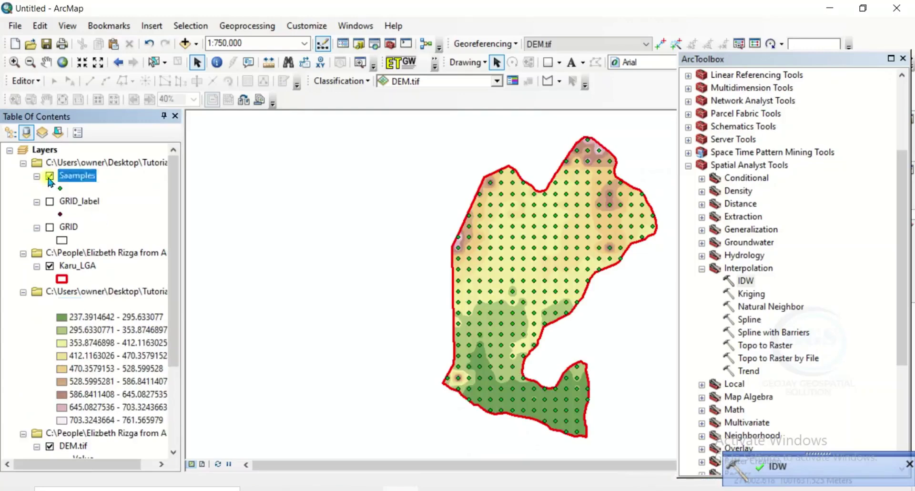
{"action": "left_click", "coordinate": [10, 132]}
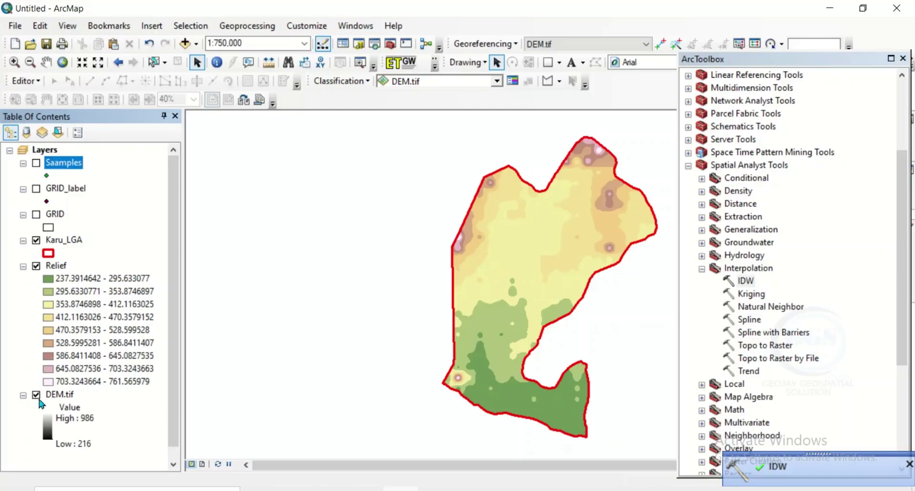
{"action": "left_click", "coordinate": [37, 394]}
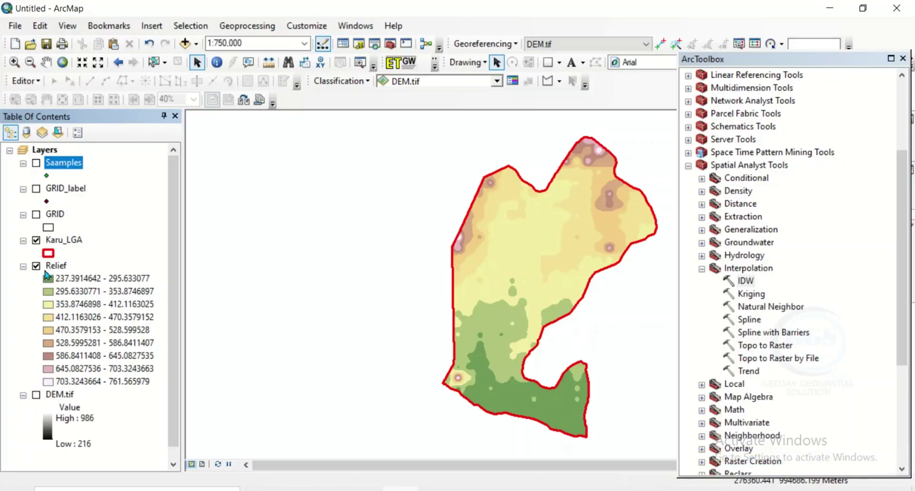
{"action": "left_click", "coordinate": [902, 58]}
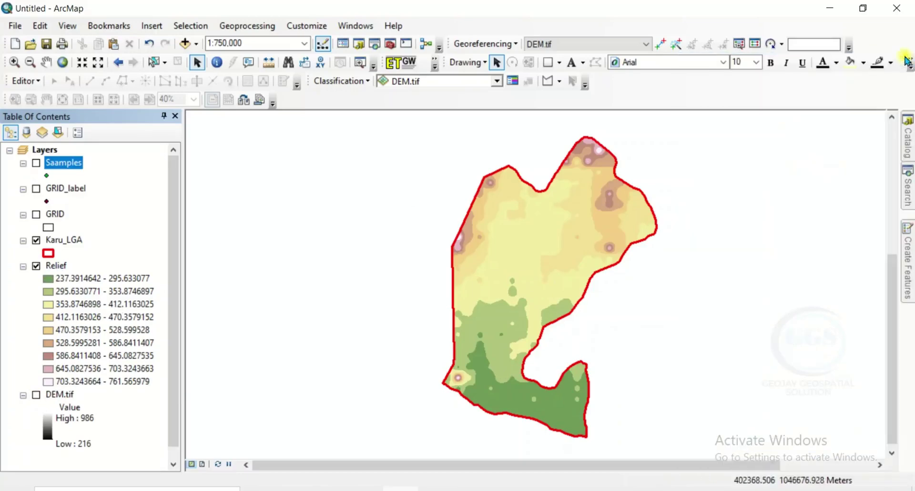
Set the classified symbology of the Relief layer to 15 classes in its layer properties.
{"action": "left_click", "coordinate": [56, 267]}
{"action": "right_click", "coordinate": [56, 267]}
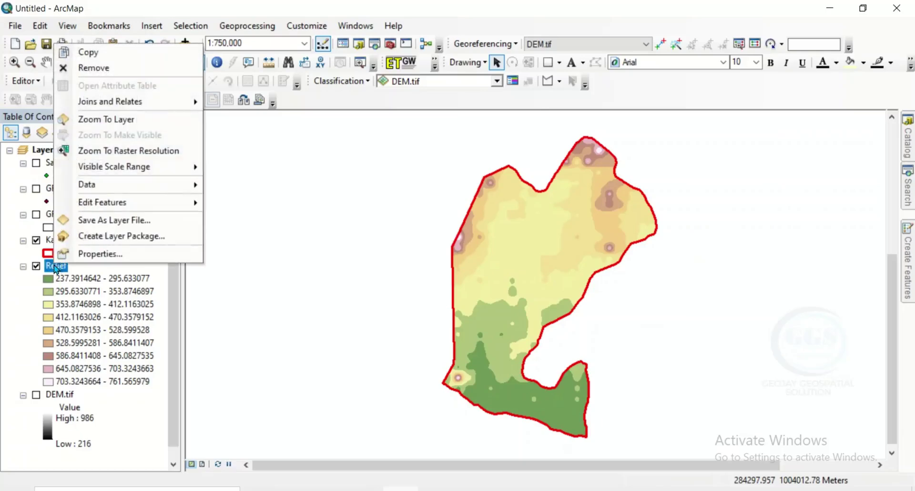
{"action": "left_click", "coordinate": [104, 254]}
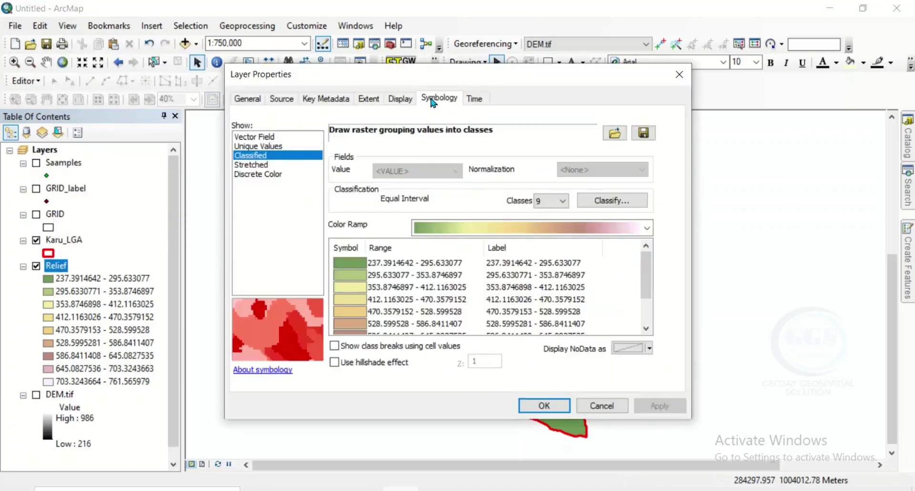
{"action": "left_click", "coordinate": [565, 204]}
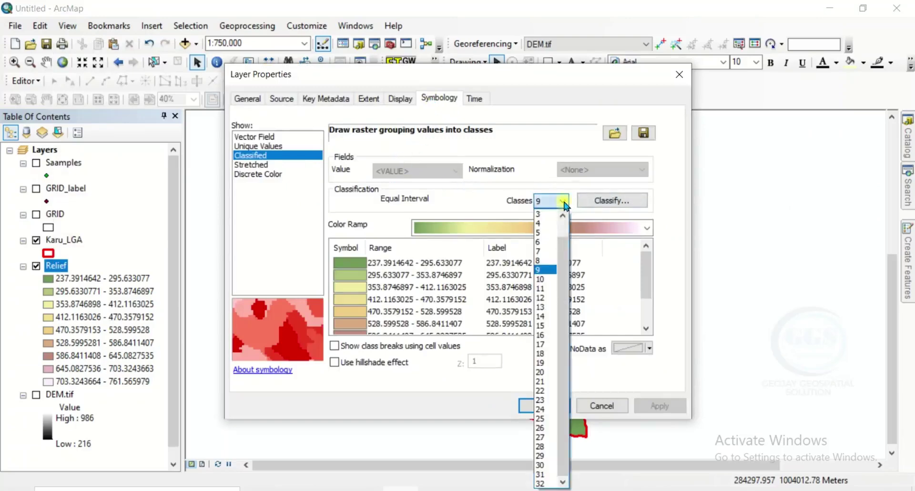
{"action": "left_click", "coordinate": [544, 326]}
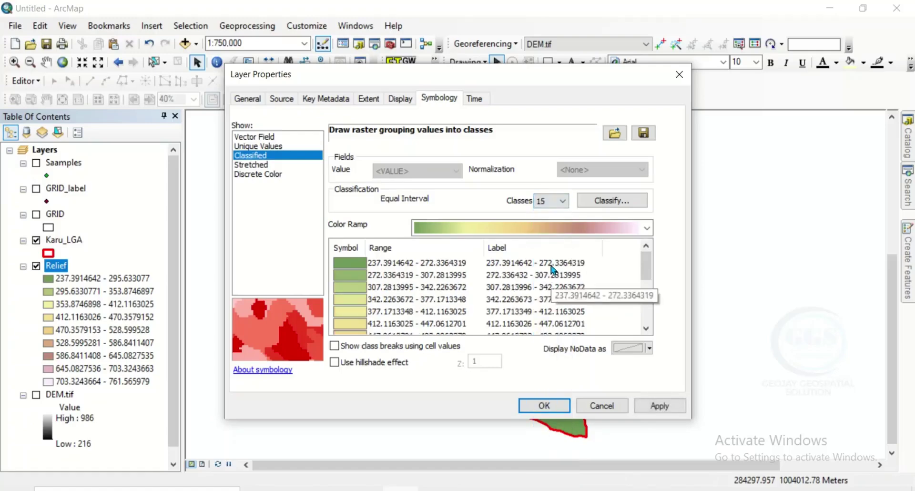
Format the Relief class labels as numeric values rounded to one decimal place.
{"action": "right_click", "coordinate": [552, 268]}
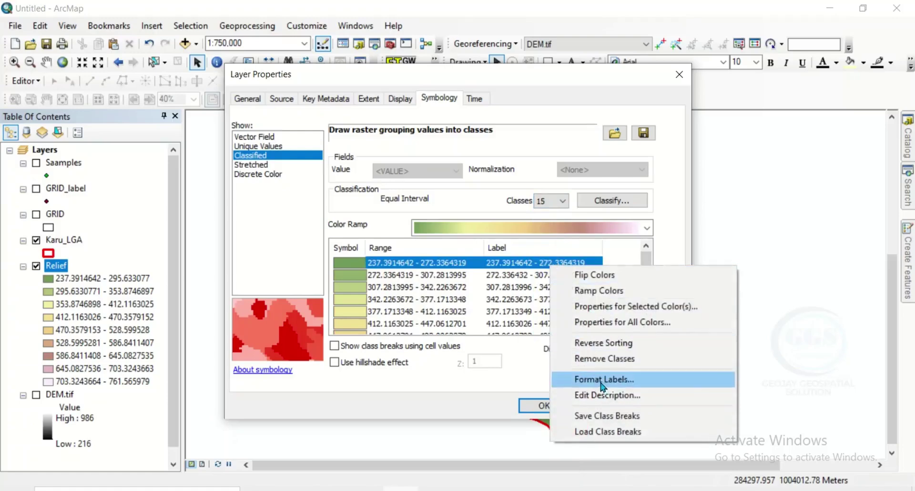
{"action": "left_click", "coordinate": [602, 380]}
{"action": "left_click", "coordinate": [444, 164]}
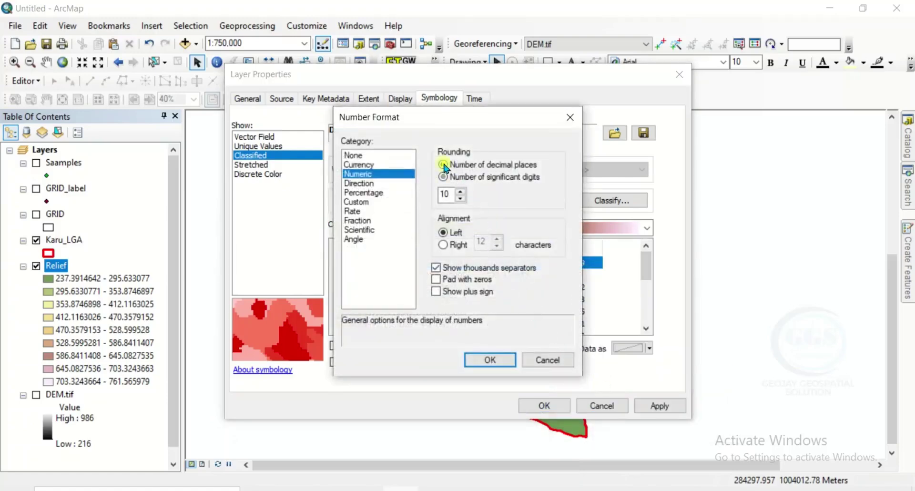
{"action": "left_click", "coordinate": [460, 199]}
{"action": "left_click", "coordinate": [491, 360]}
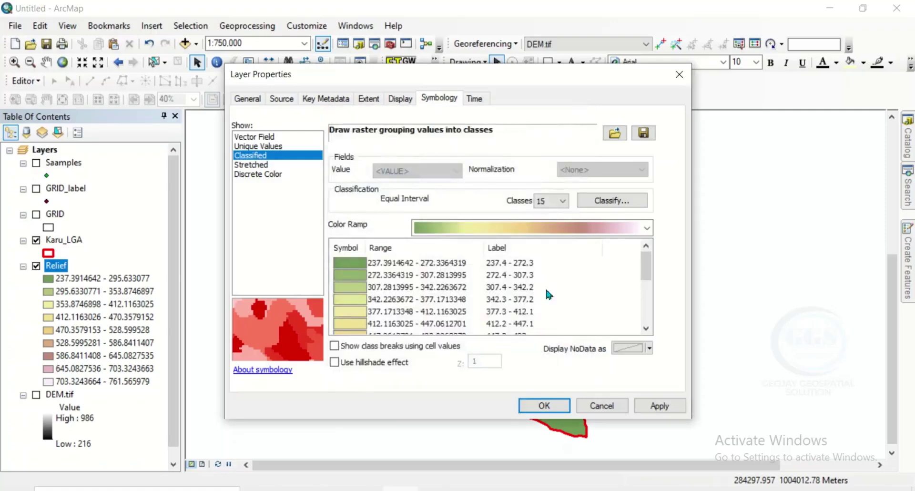
Apply the full-spectrum color ramp running from pale pink through blue, green and yellow to dark red to the Relief layer.
{"action": "left_click", "coordinate": [646, 228]}
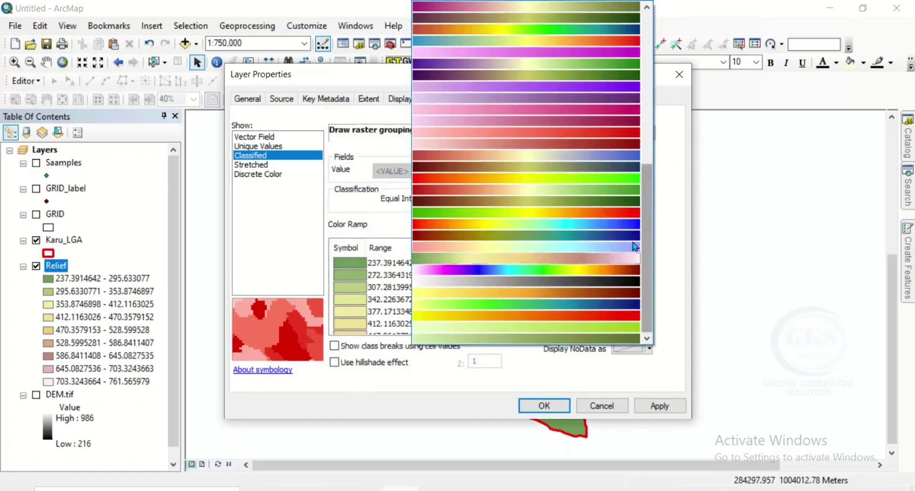
{"action": "left_click", "coordinate": [501, 274]}
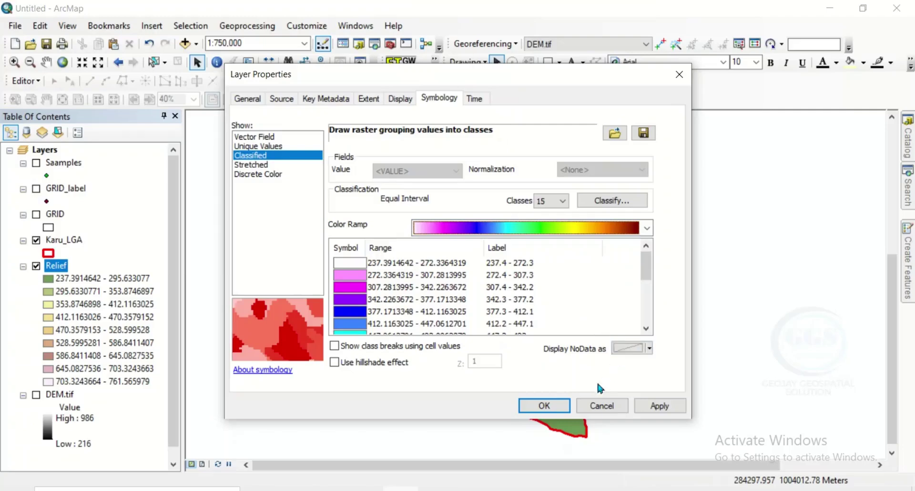
{"action": "left_click", "coordinate": [545, 405]}
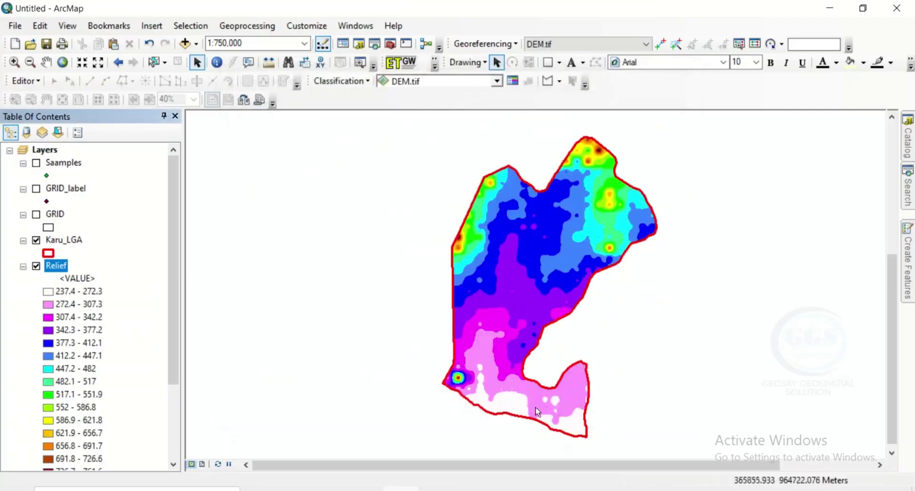
Hide the Karu_LGA boundary and recolor the white 237.4 - 272.3 Relief class deep pink.
{"action": "left_click", "coordinate": [37, 242]}
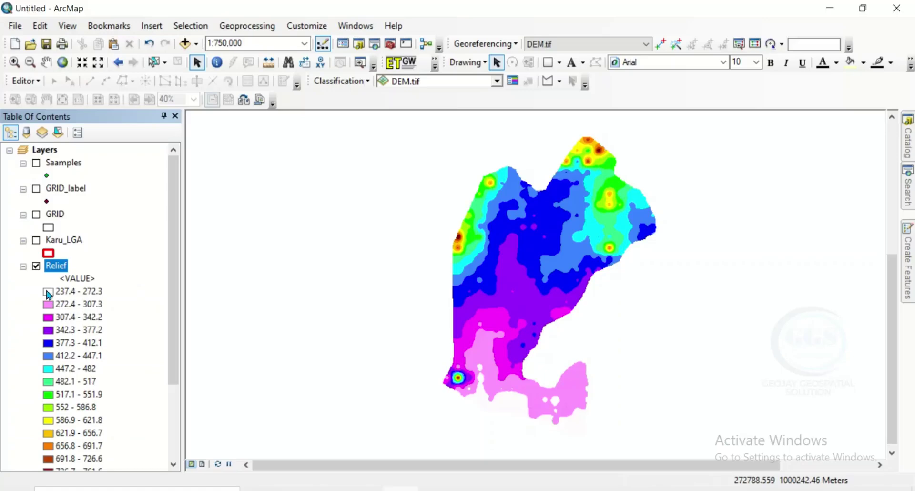
{"action": "double_click", "coordinate": [48, 292]}
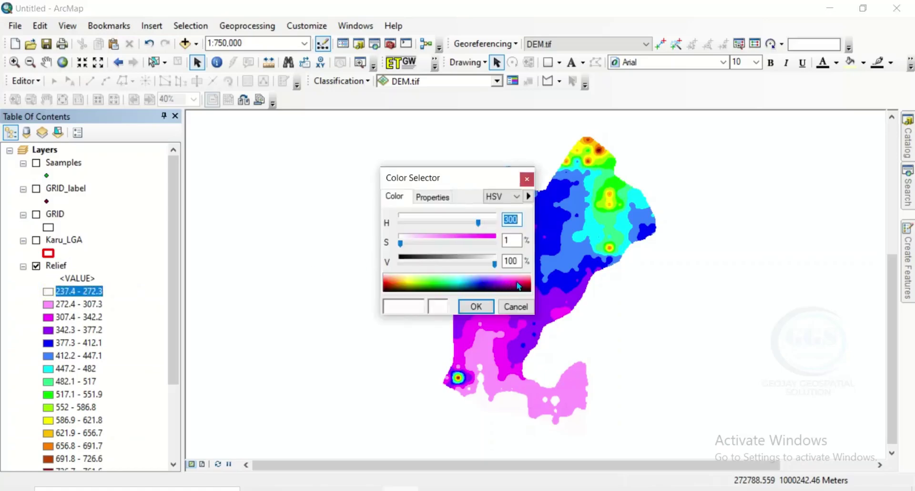
{"action": "left_click", "coordinate": [519, 286]}
{"action": "left_click", "coordinate": [476, 306]}
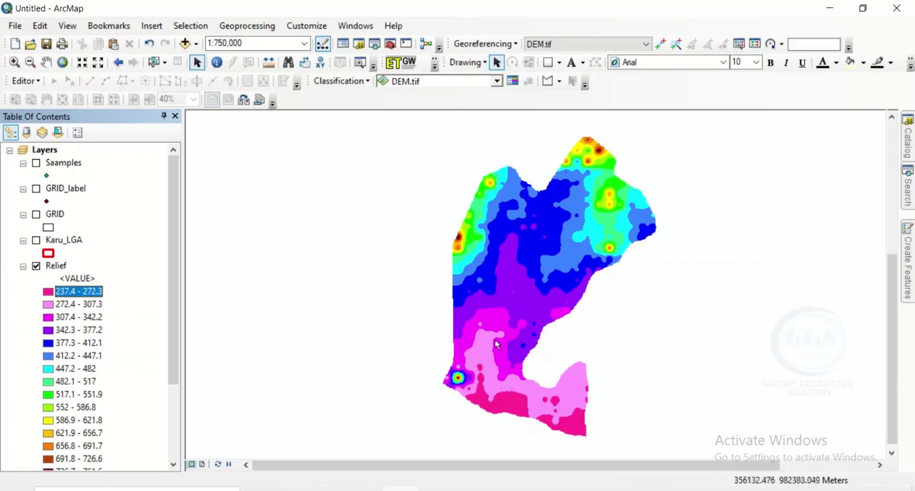
Switch to layout view and zoom the data frame to the Relief layer.
{"action": "left_click", "coordinate": [203, 466]}
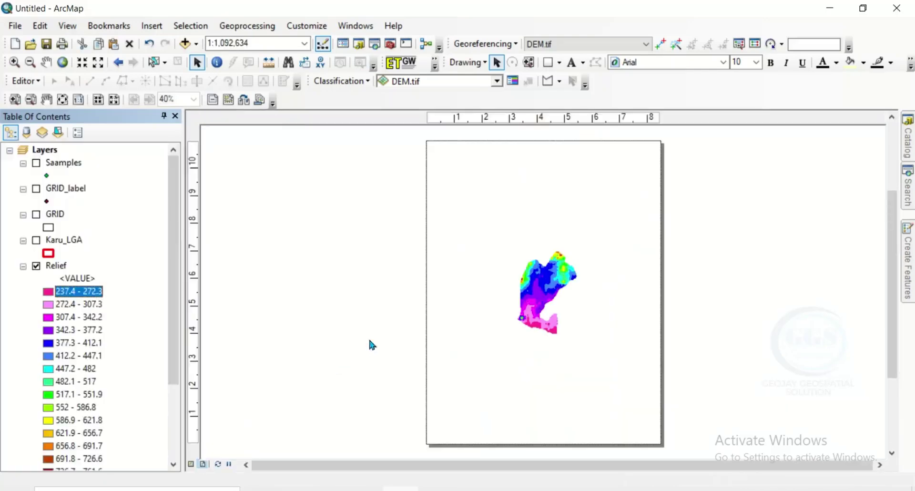
{"action": "right_click", "coordinate": [54, 268]}
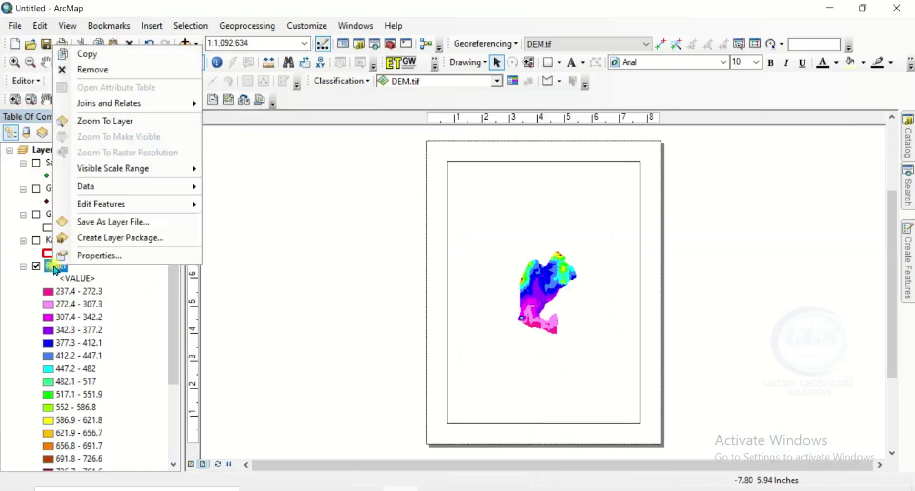
{"action": "left_click", "coordinate": [98, 125]}
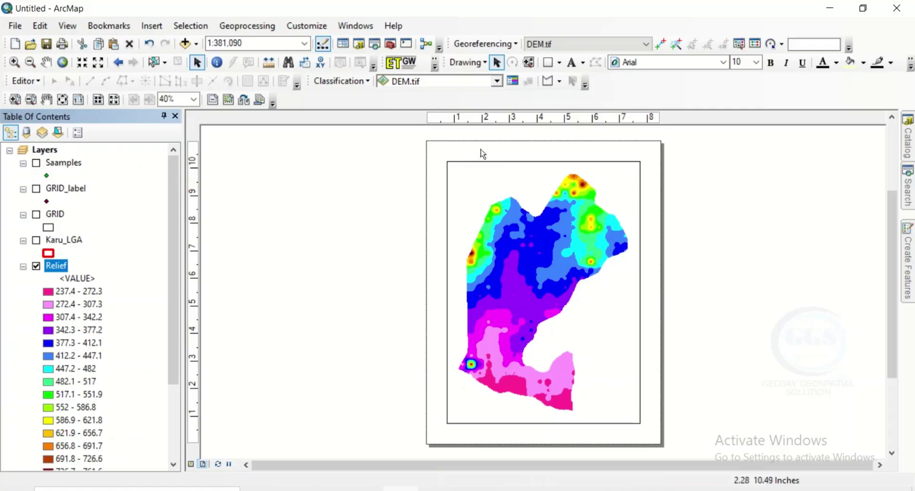
Change the page layout to the saved Portrait template.mxd.
{"action": "left_click", "coordinate": [244, 101]}
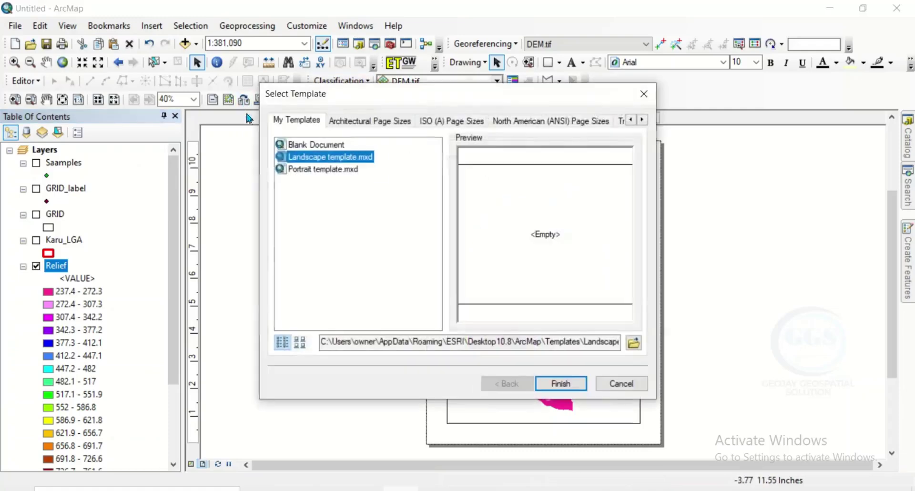
{"action": "left_click", "coordinate": [322, 171]}
{"action": "left_click", "coordinate": [556, 388]}
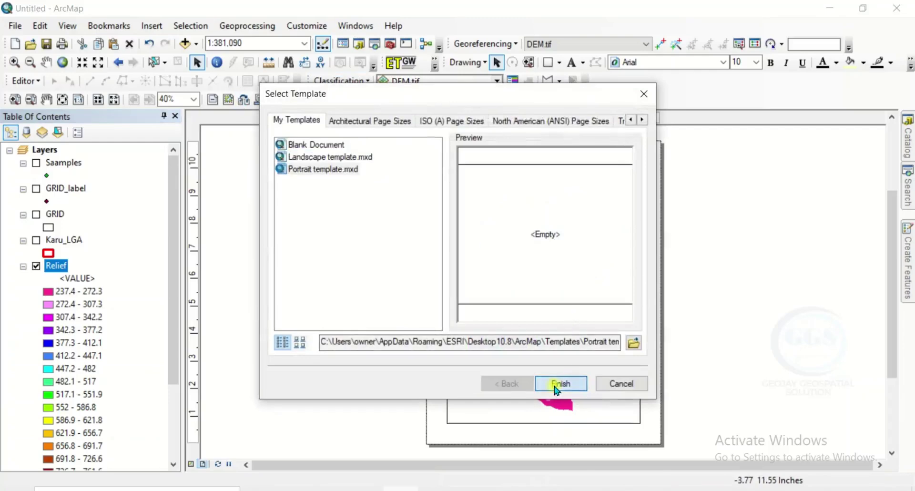